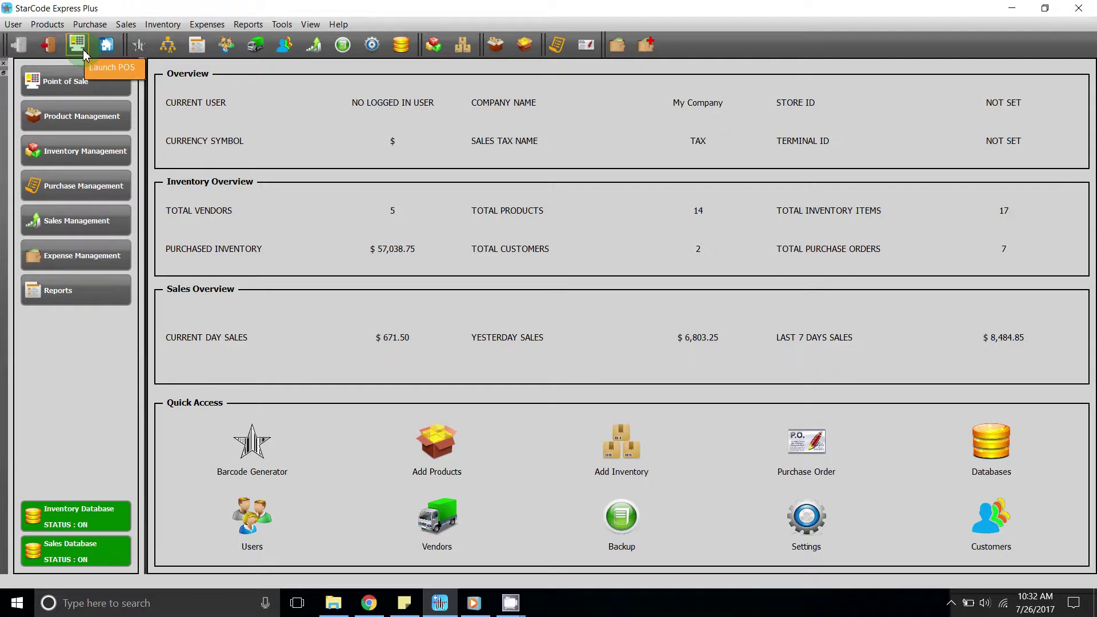
# Launch the Point of Sale screen from the dashboard sidebar, showing an empty invoice
pyautogui.click(16, 25)
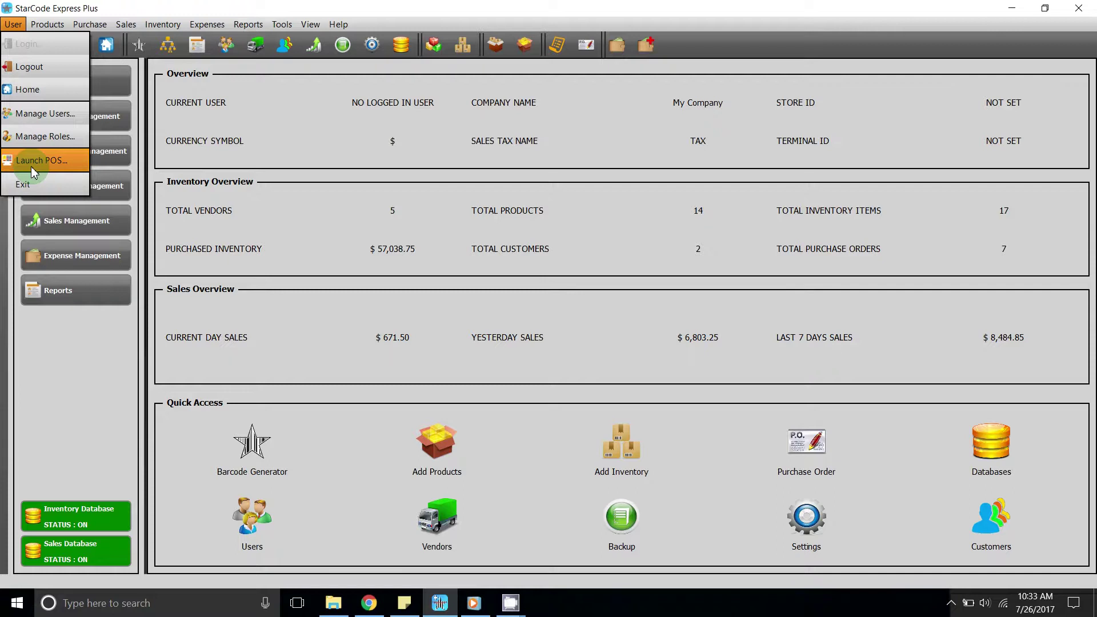
pyautogui.click(178, 163)
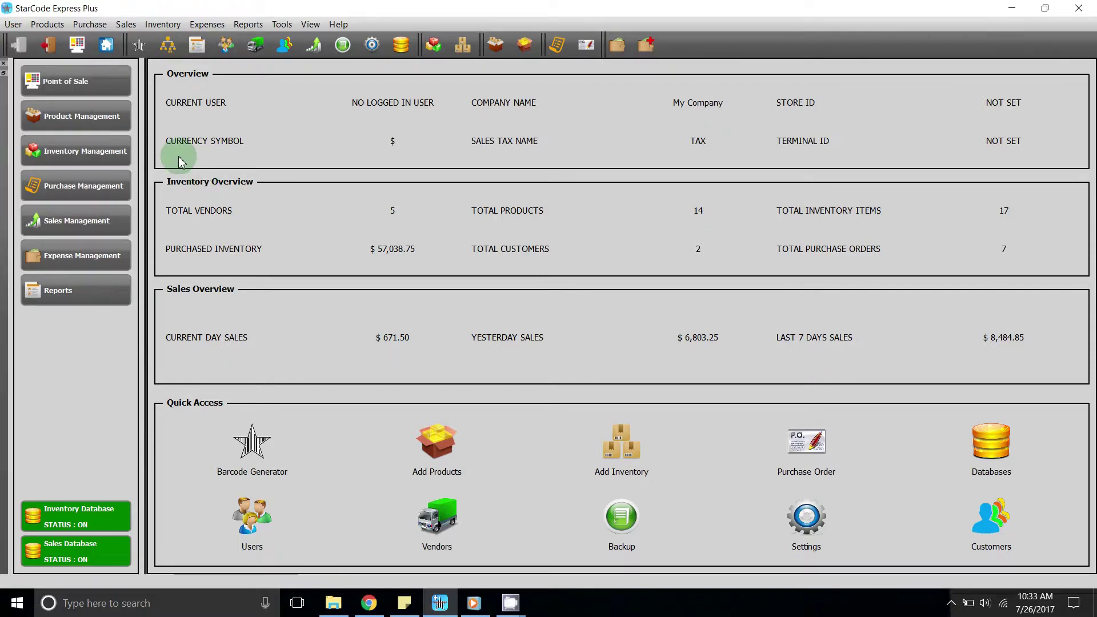
pyautogui.click(118, 86)
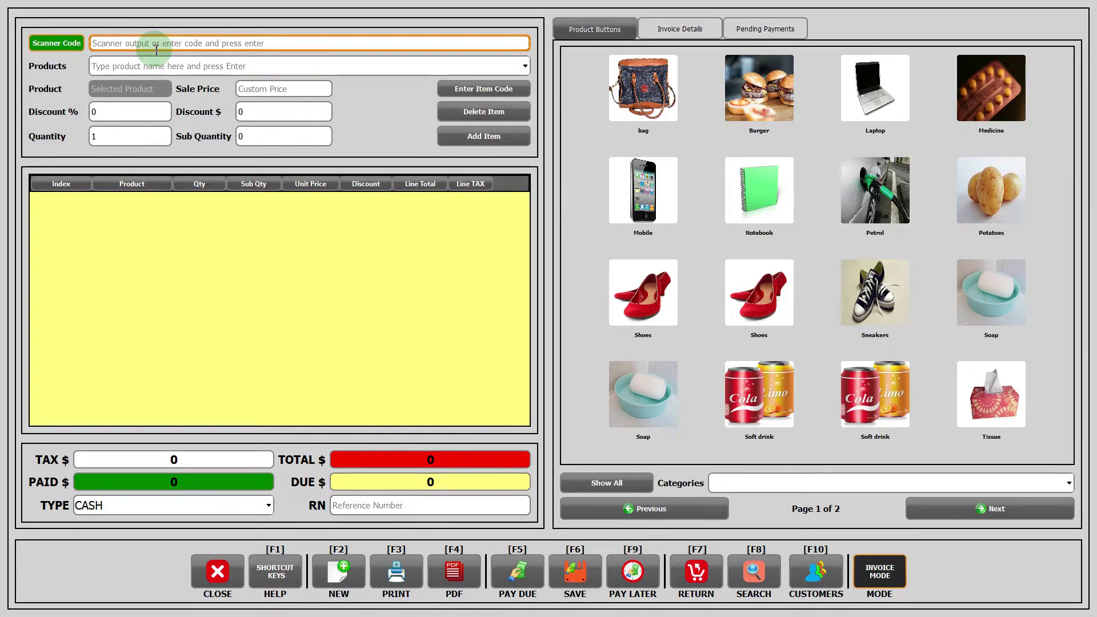
# Add the bag by scanner code 54 and Potatoes at 150.00, bringing the total to 220.00
pyautogui.write('54')
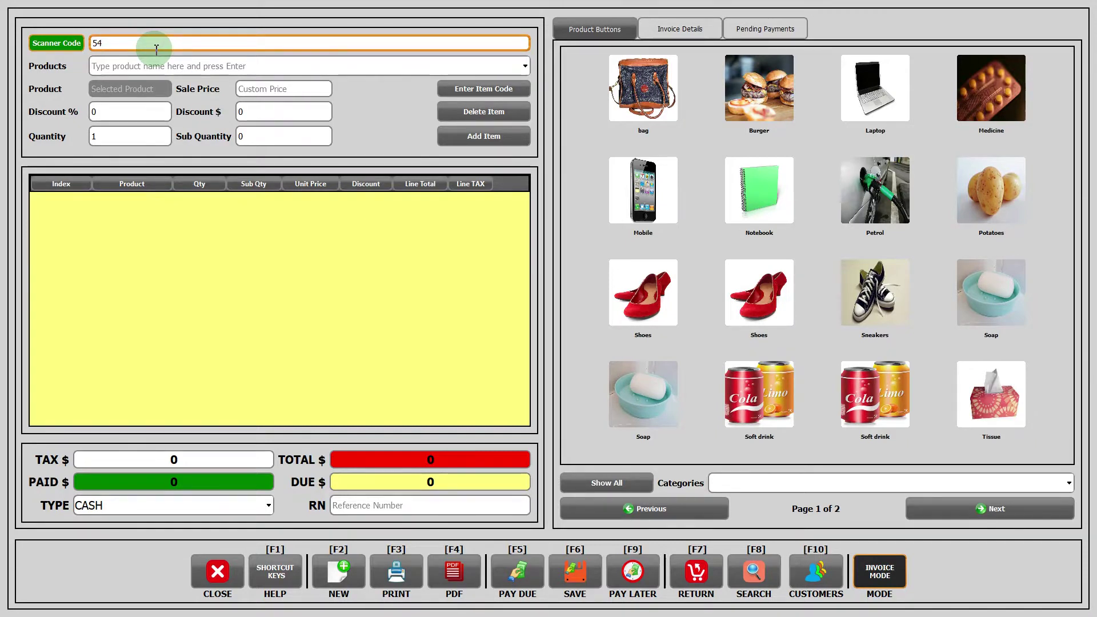
pyautogui.press('Return')
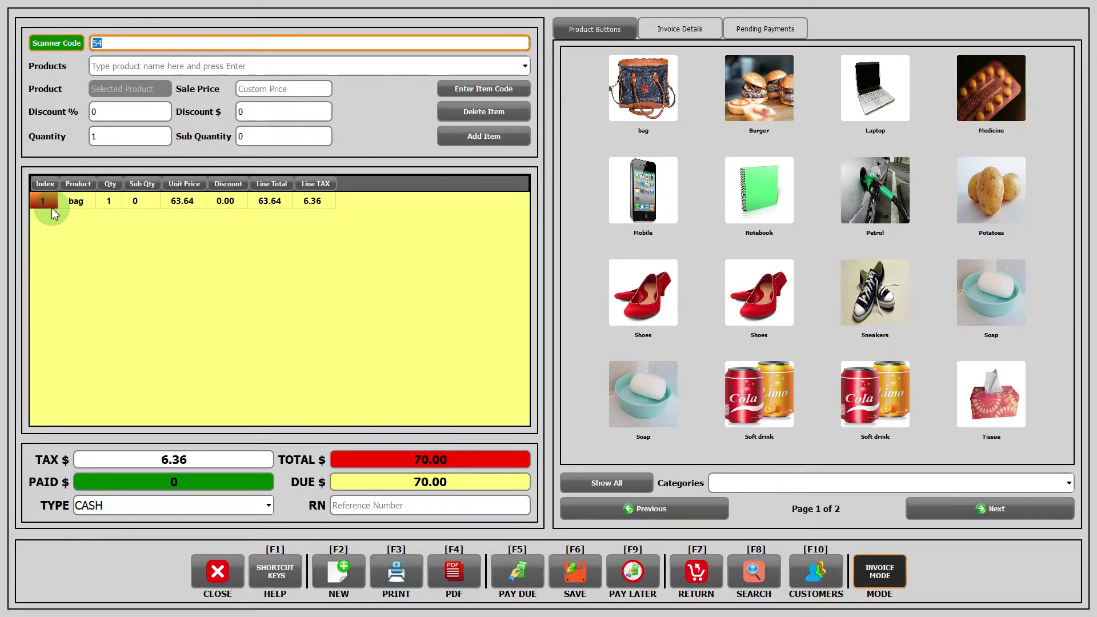
pyautogui.click(200, 66)
pyautogui.write('pota')
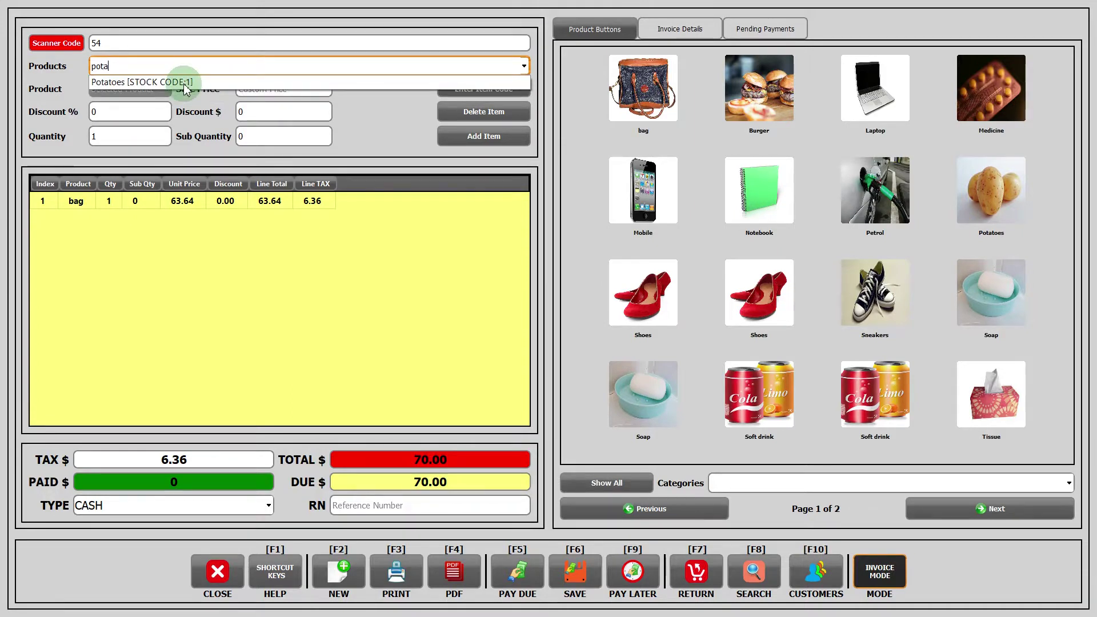
pyautogui.click(176, 81)
pyautogui.press('Return')
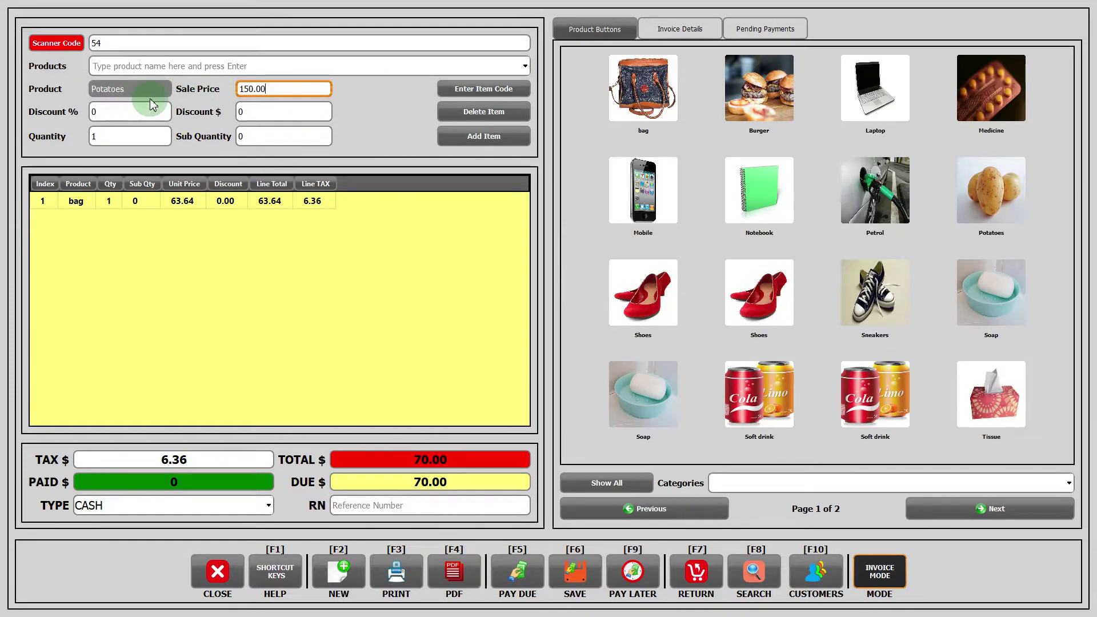
pyautogui.click(460, 137)
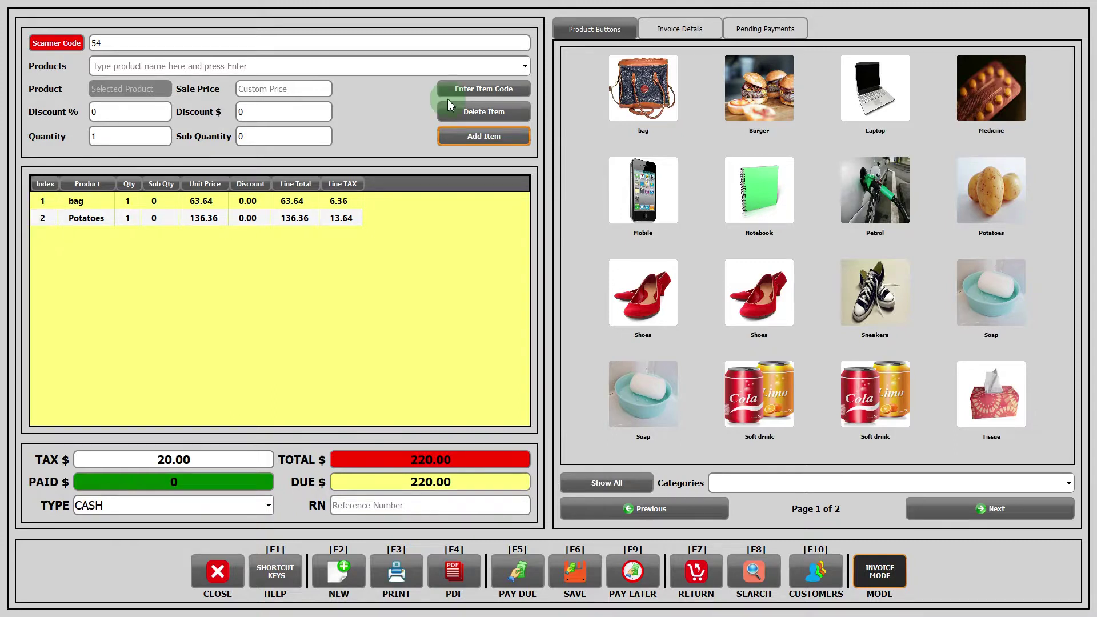
# Add Tissue by item code 55 at 0.00 and a Notebook at 18.18, totalling 240.00
pyautogui.click(483, 90)
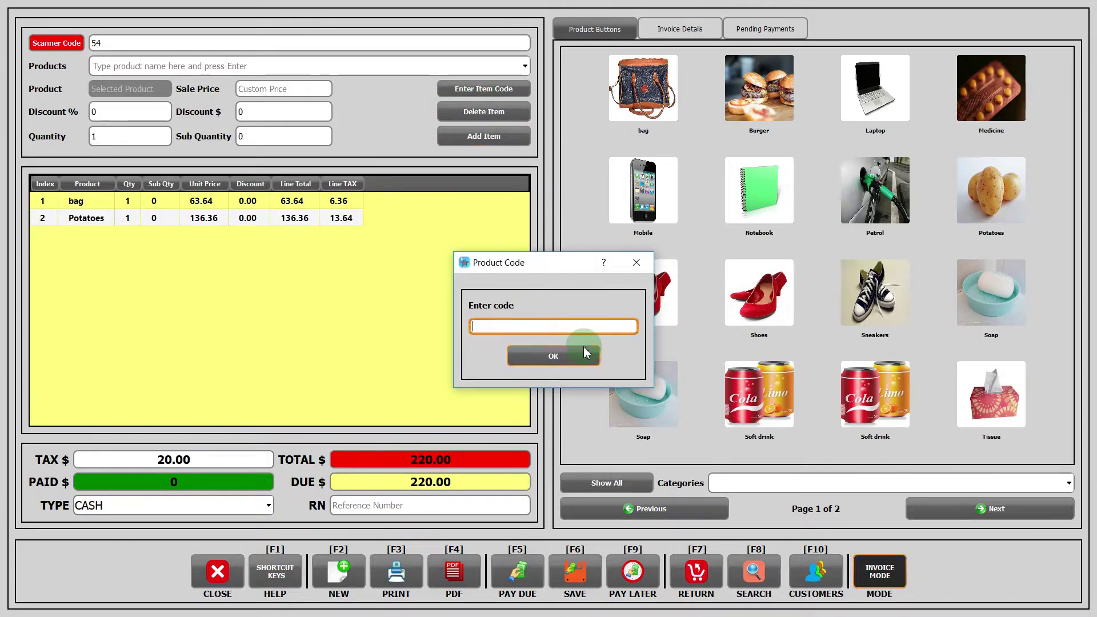
pyautogui.write('55')
pyautogui.press('Return')
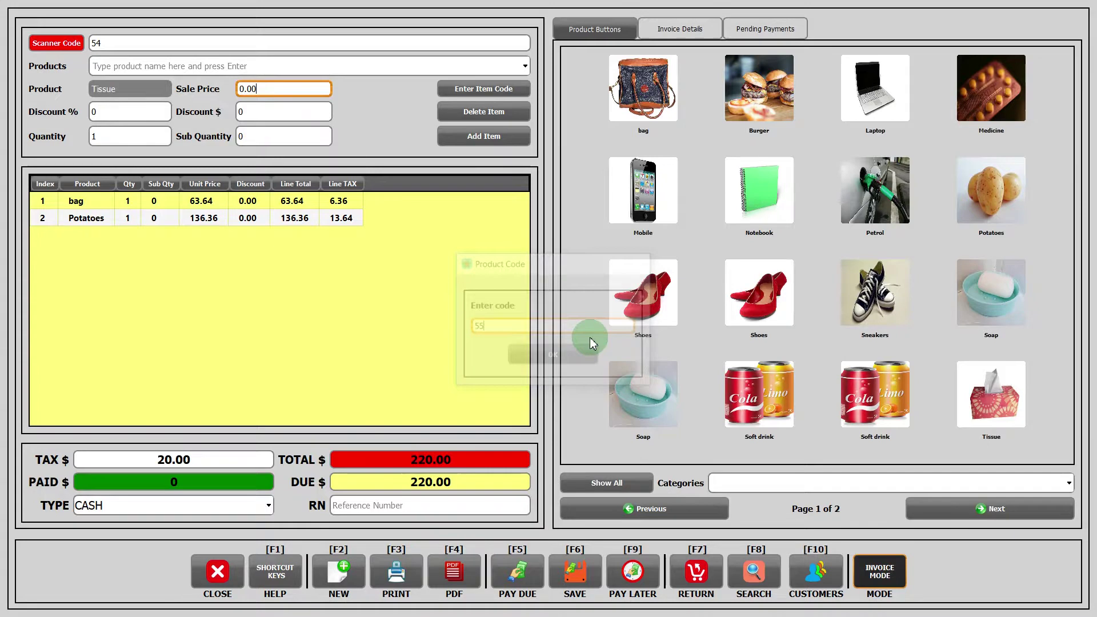
pyautogui.click(484, 137)
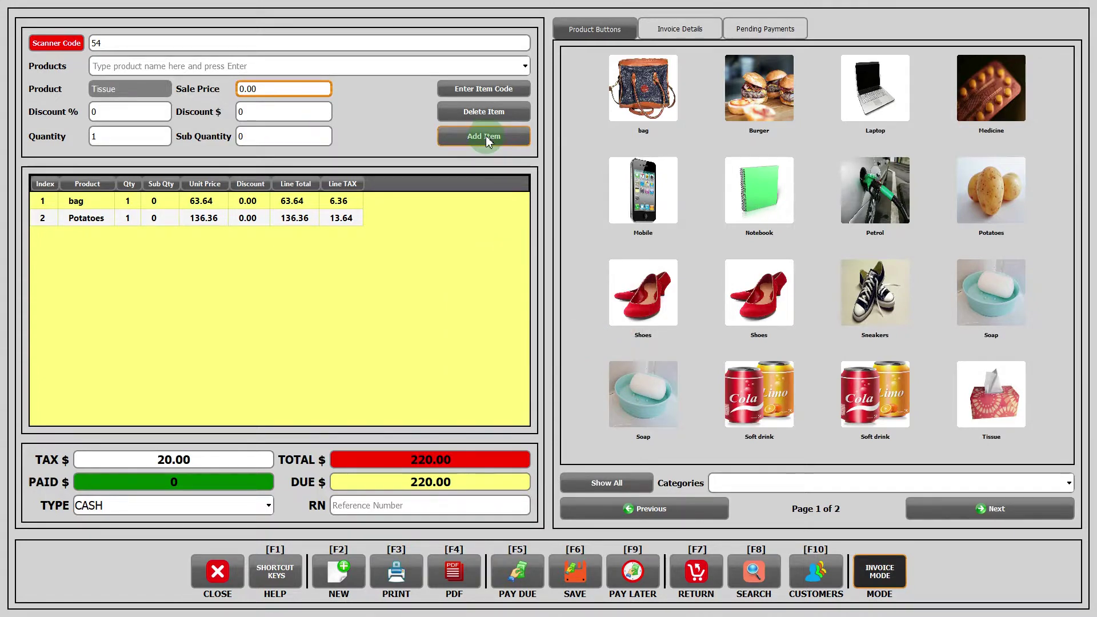
pyautogui.click(341, 222)
pyautogui.click(283, 244)
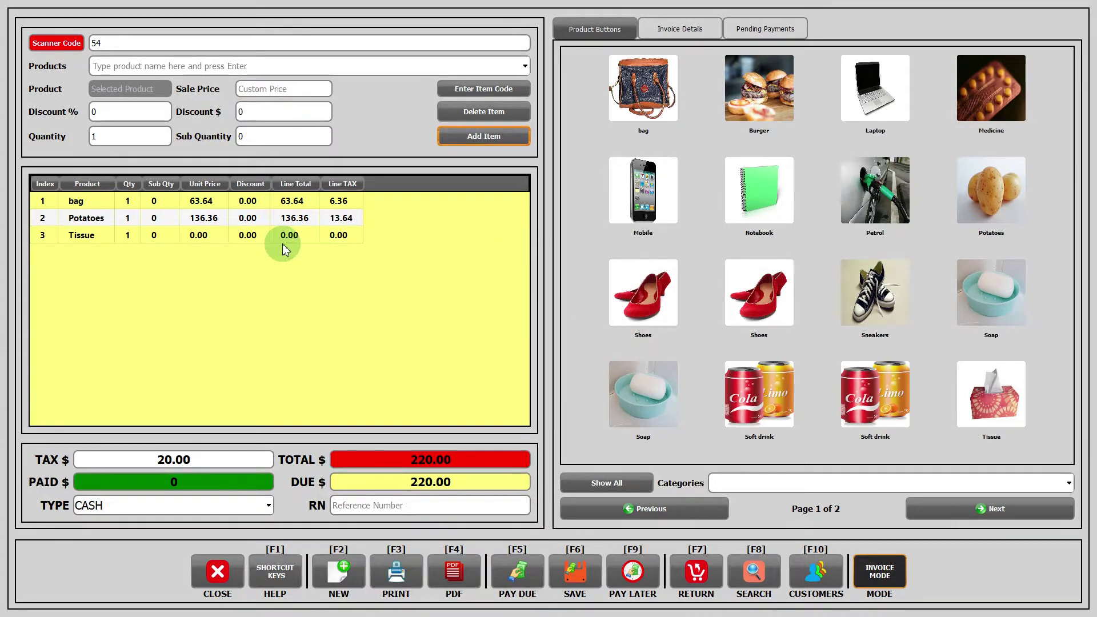
pyautogui.click(104, 237)
pyautogui.click(45, 237)
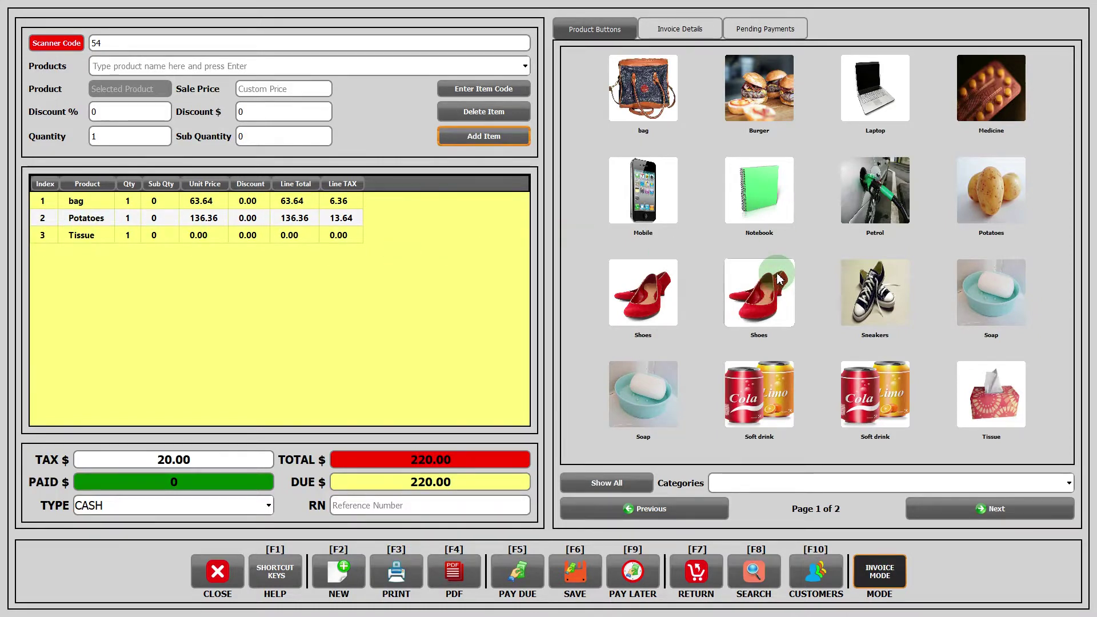
pyautogui.click(770, 196)
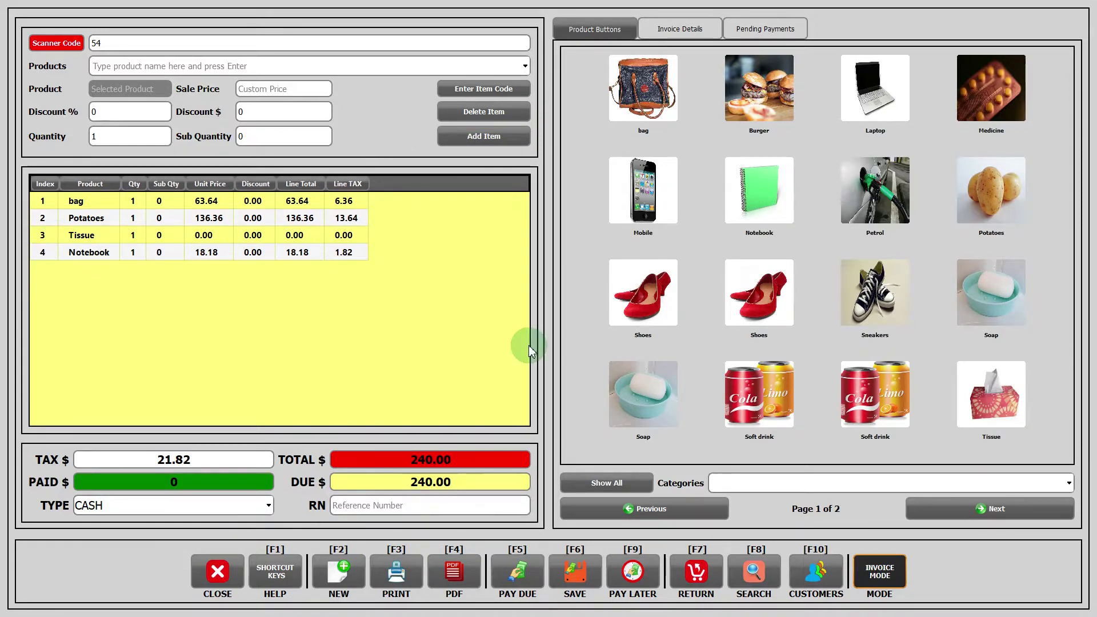
# Add a Soft drink at 1.50 from the inventory search and set payment type to CREDIT CARD
pyautogui.click(760, 574)
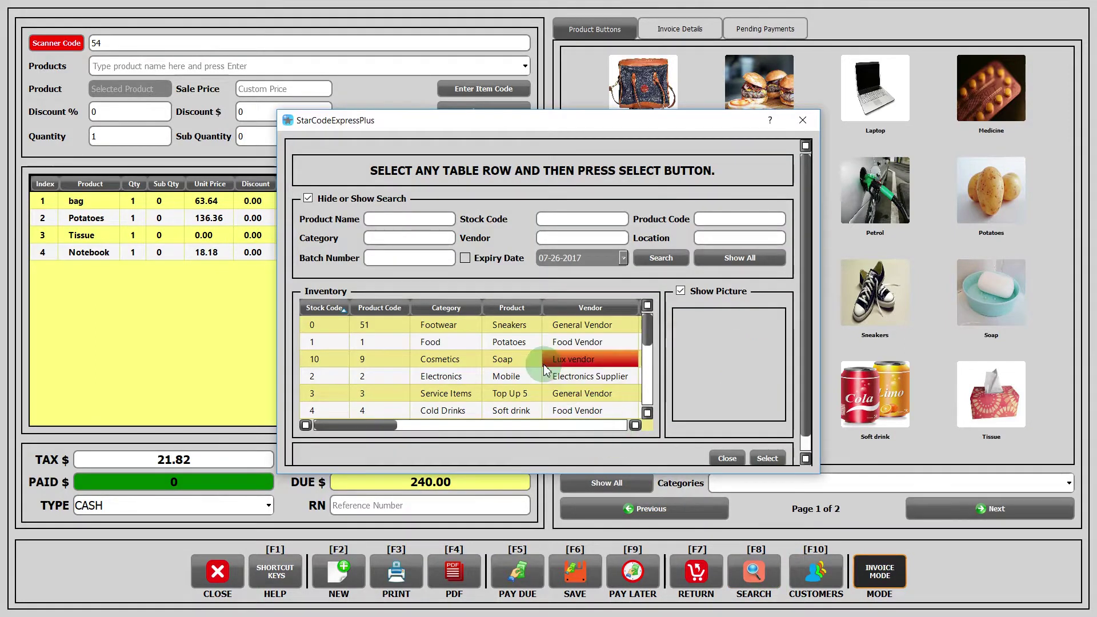
pyautogui.scroll(-3, 537, 362)
pyautogui.doubleClick(510, 362)
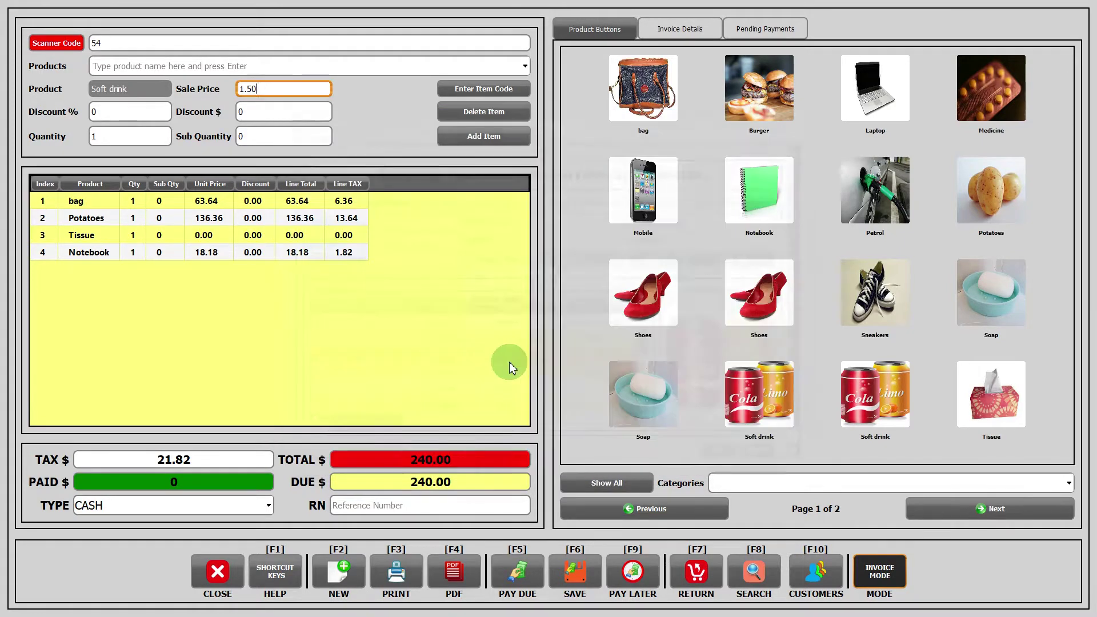
pyautogui.click(501, 142)
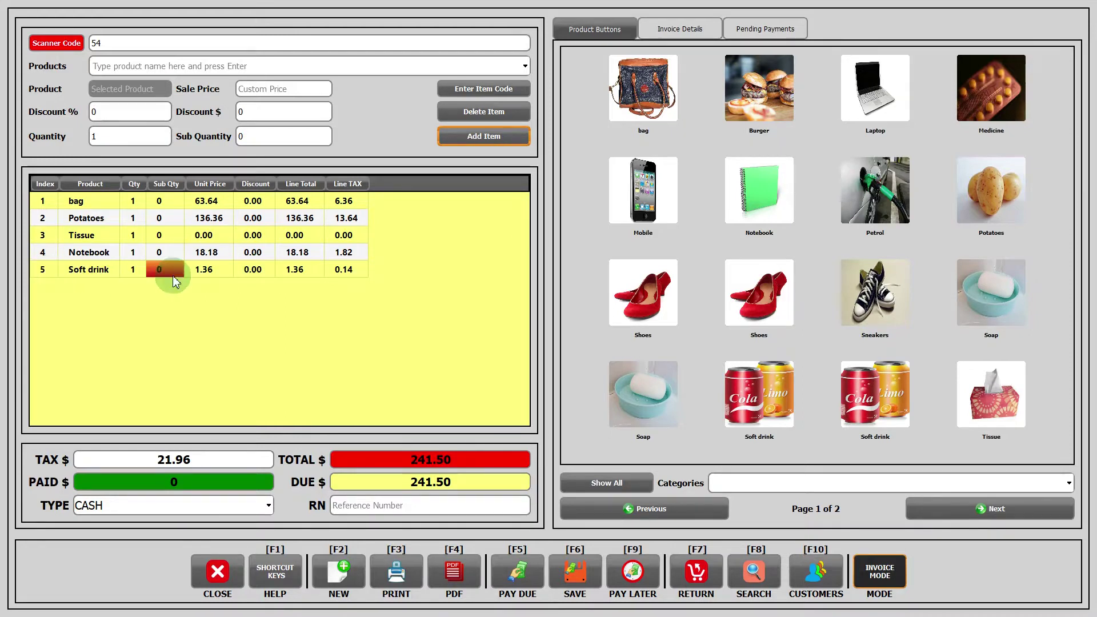
pyautogui.click(169, 113)
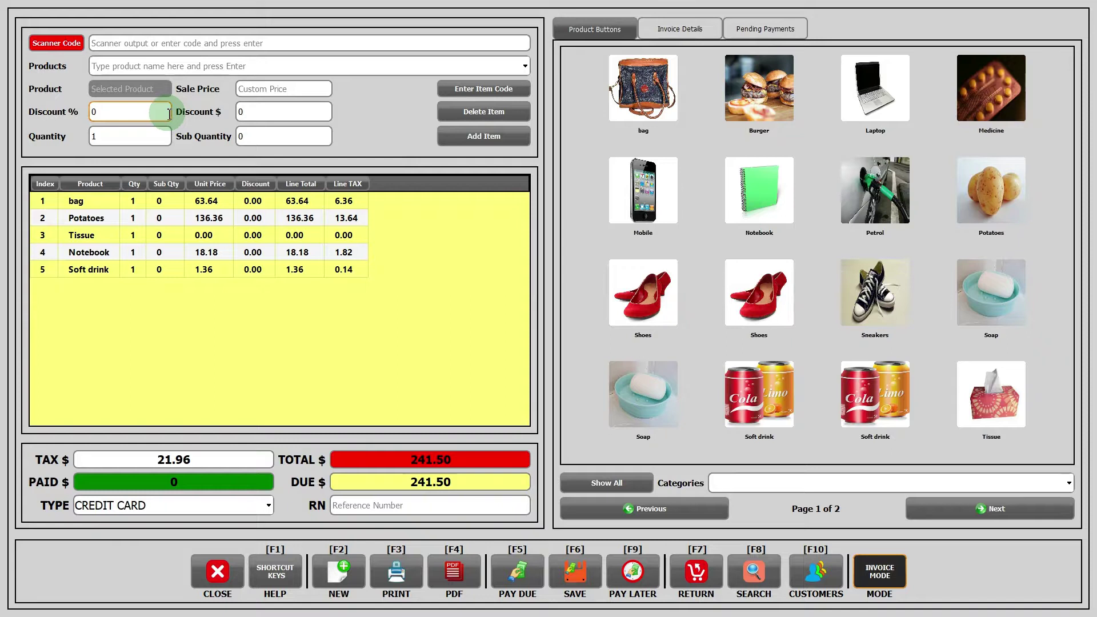
# Delete the Soft drink line so the four-item invoice totals 240.00 again
pyautogui.click(164, 137)
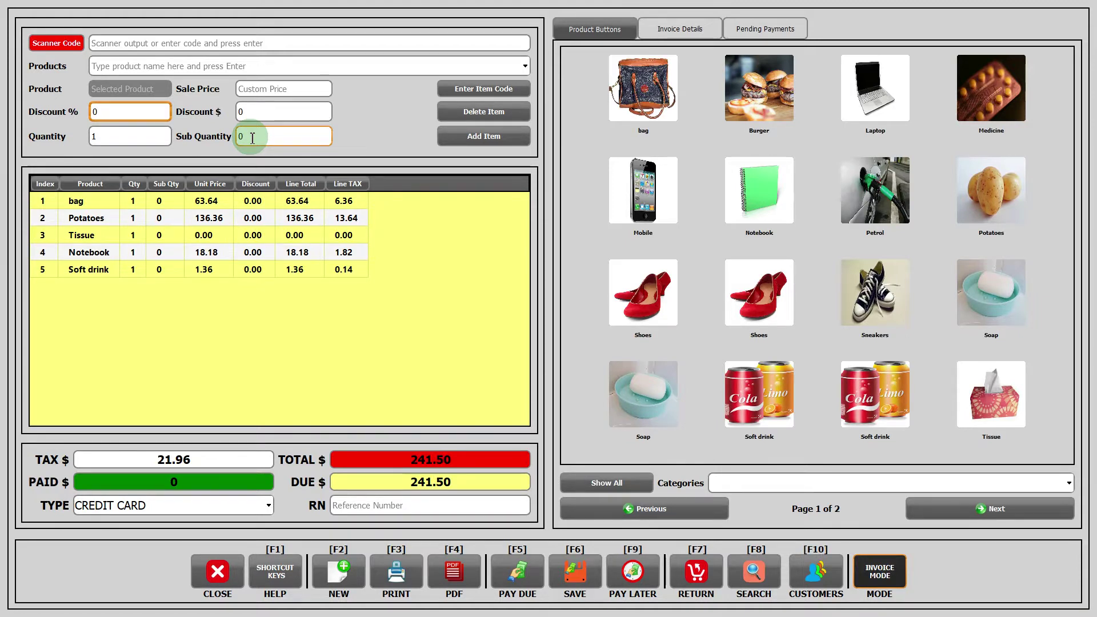
pyautogui.click(251, 272)
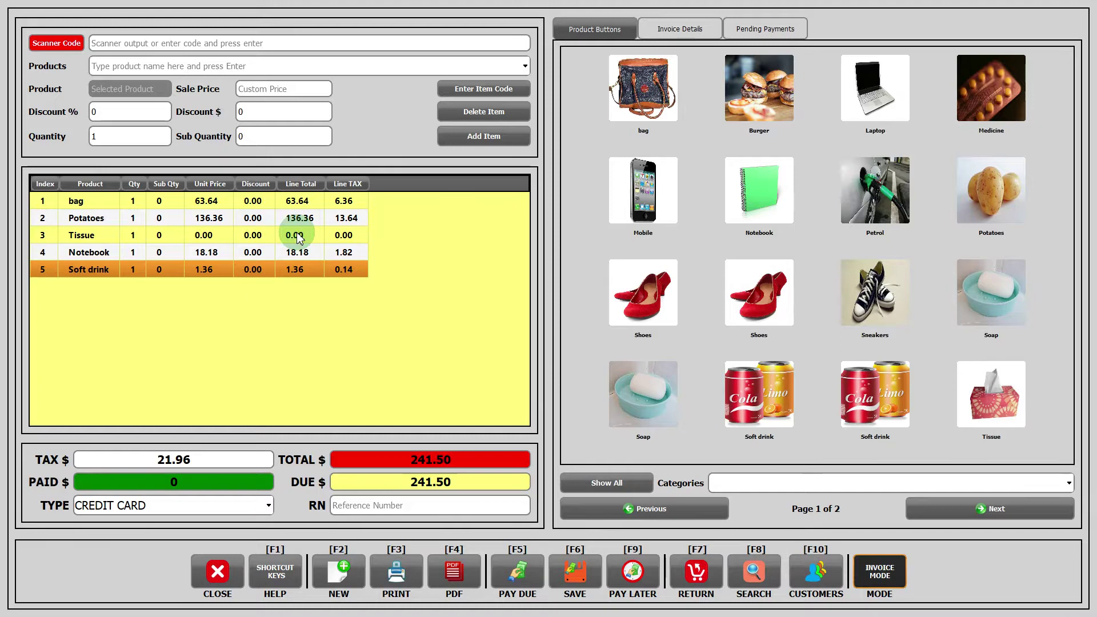
pyautogui.click(466, 113)
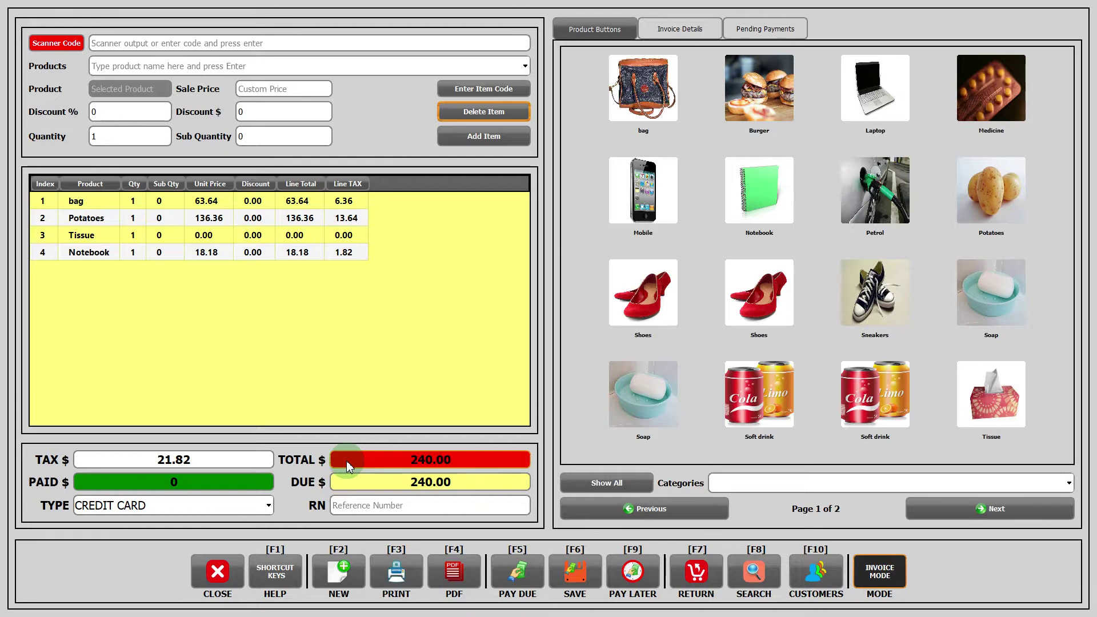
# Enter 32.00 paid by CREDIT CARD, leaving 208.00 due on the 240.00 invoice
pyautogui.click(213, 484)
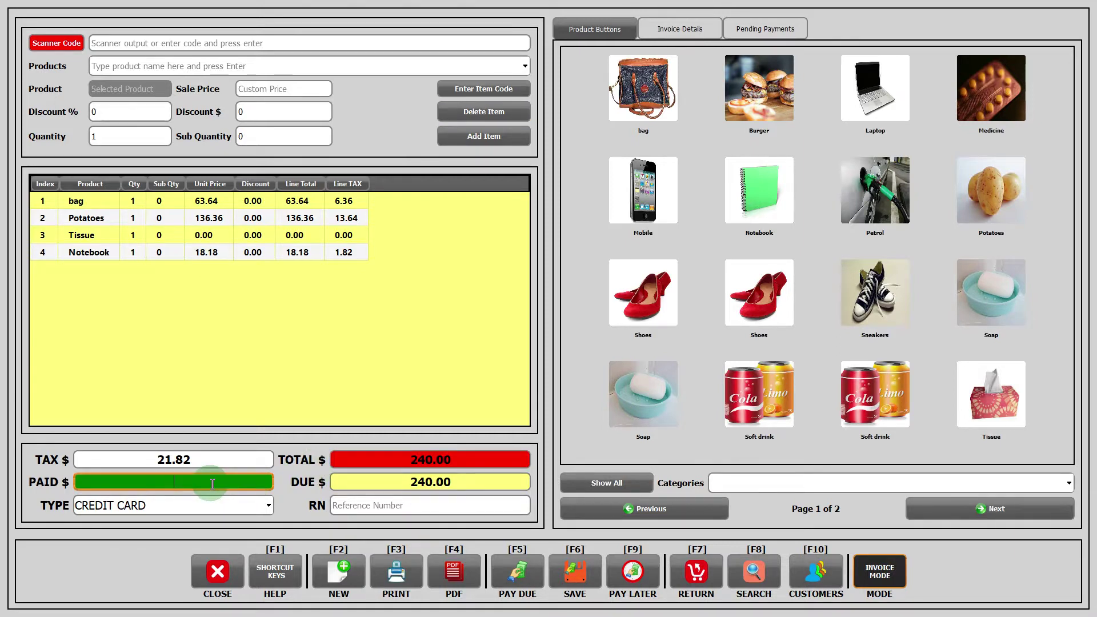
pyautogui.write('32')
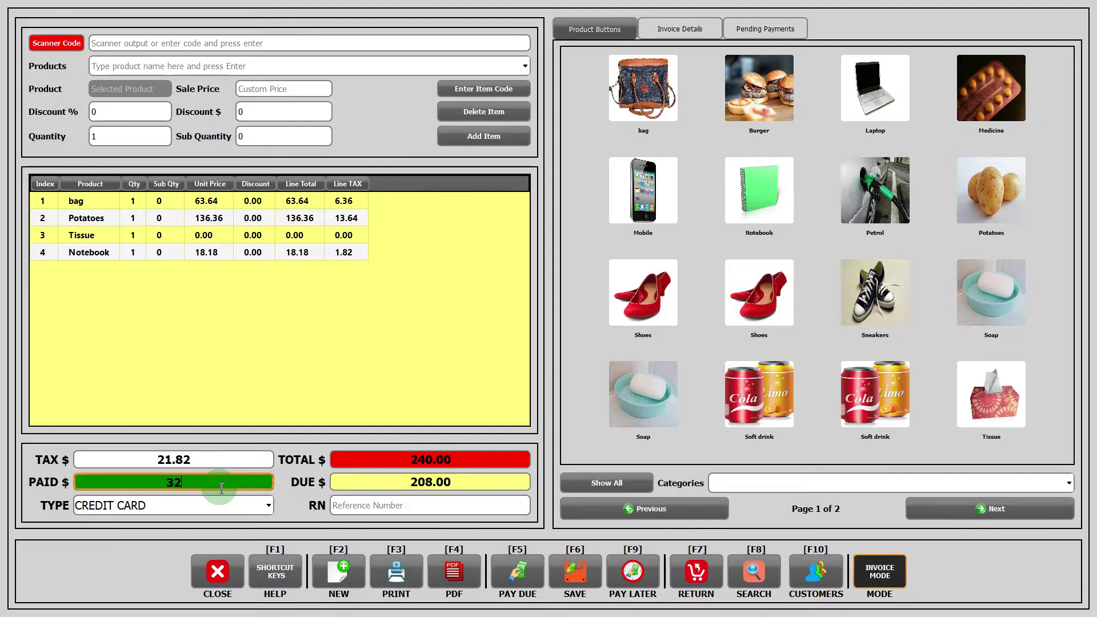
pyautogui.click(231, 509)
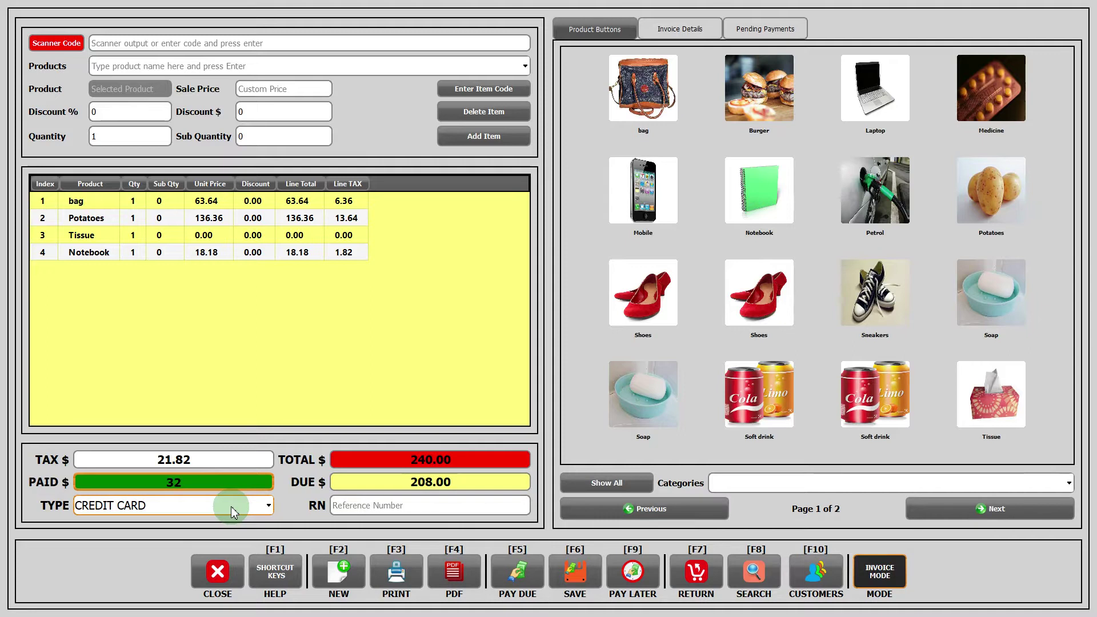
pyautogui.click(266, 507)
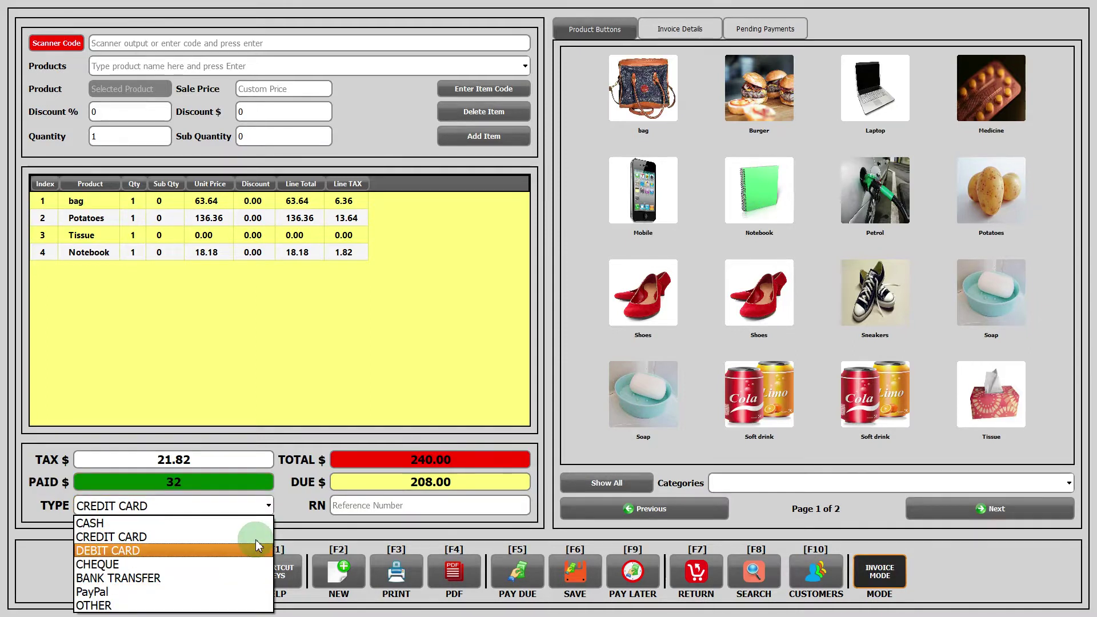
pyautogui.click(269, 504)
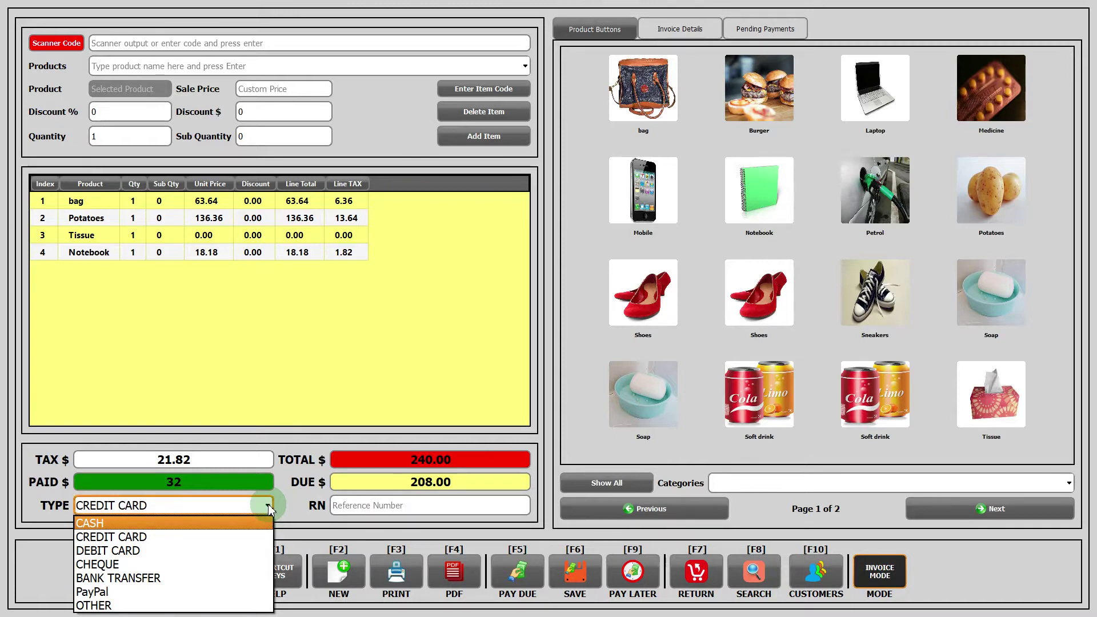
pyautogui.click(344, 508)
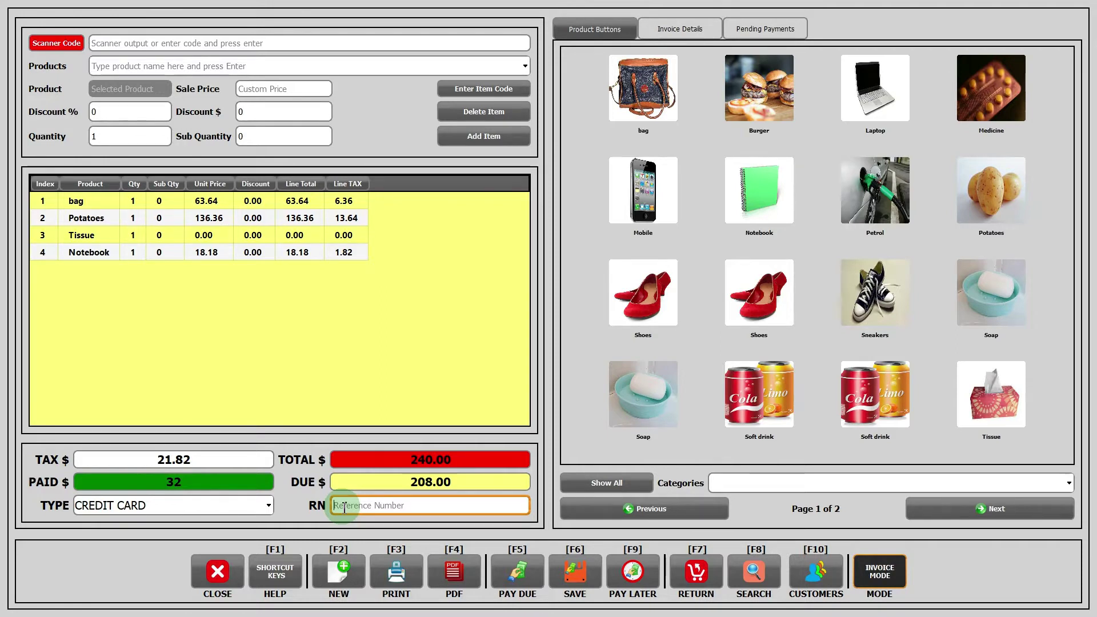
pyautogui.click(588, 30)
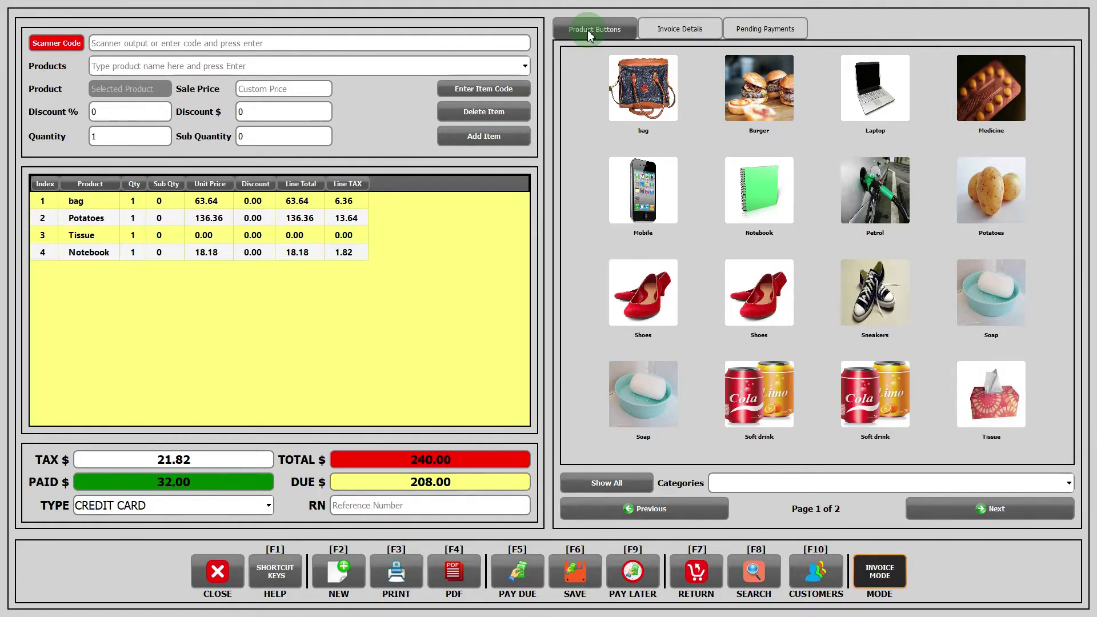
# Browse the Invoice Details, Pending Payments and Product Buttons tabs and the Footwear category pages
pyautogui.click(697, 31)
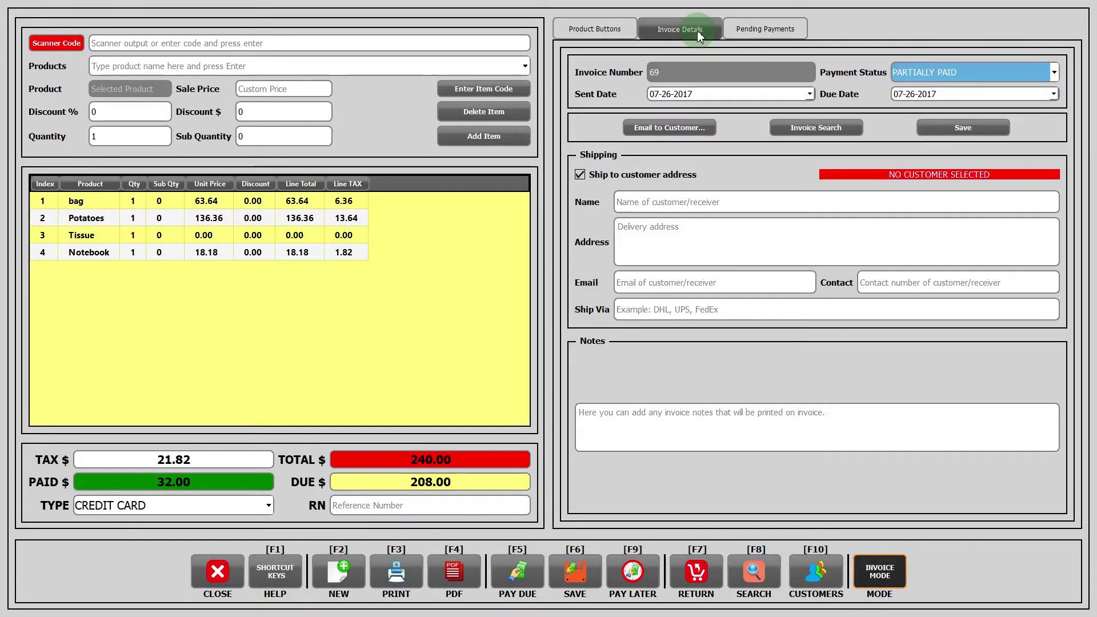
pyautogui.click(783, 29)
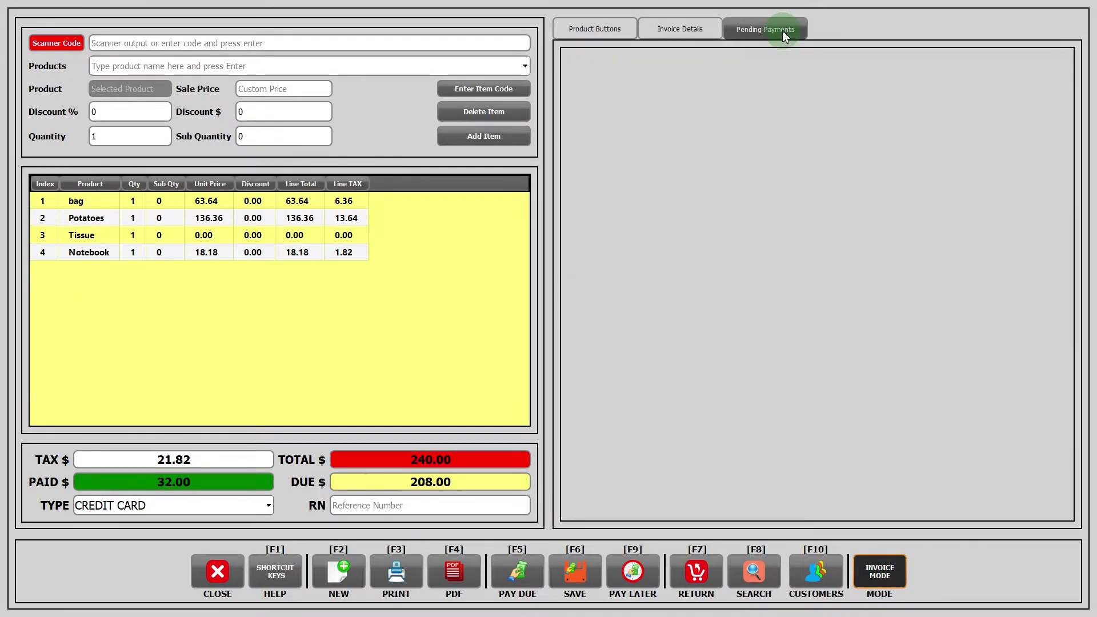
pyautogui.click(607, 30)
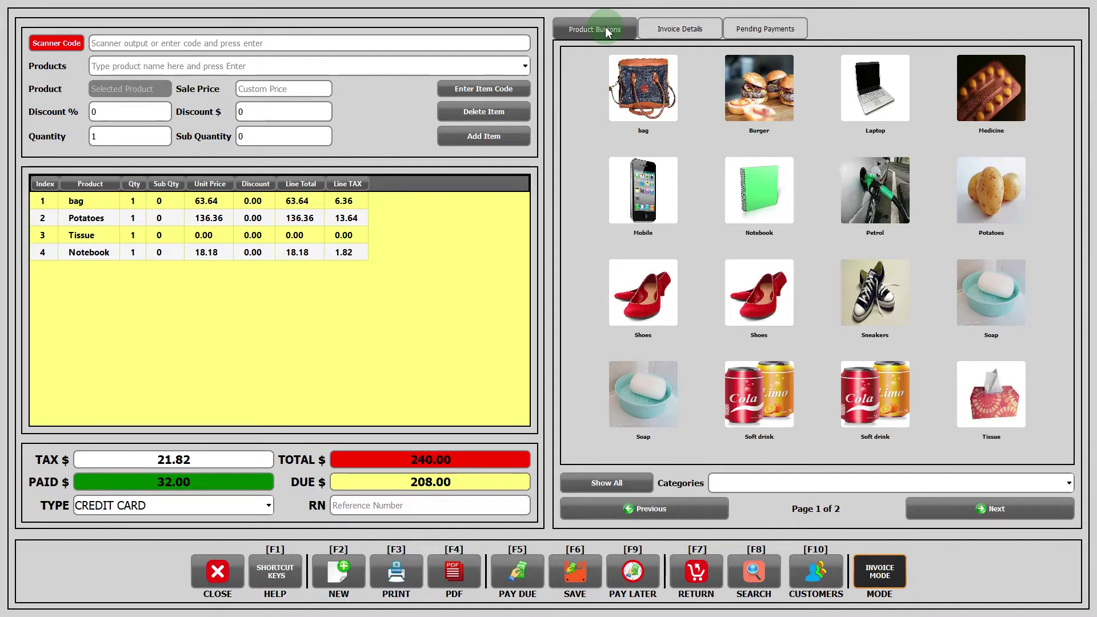
pyautogui.click(632, 118)
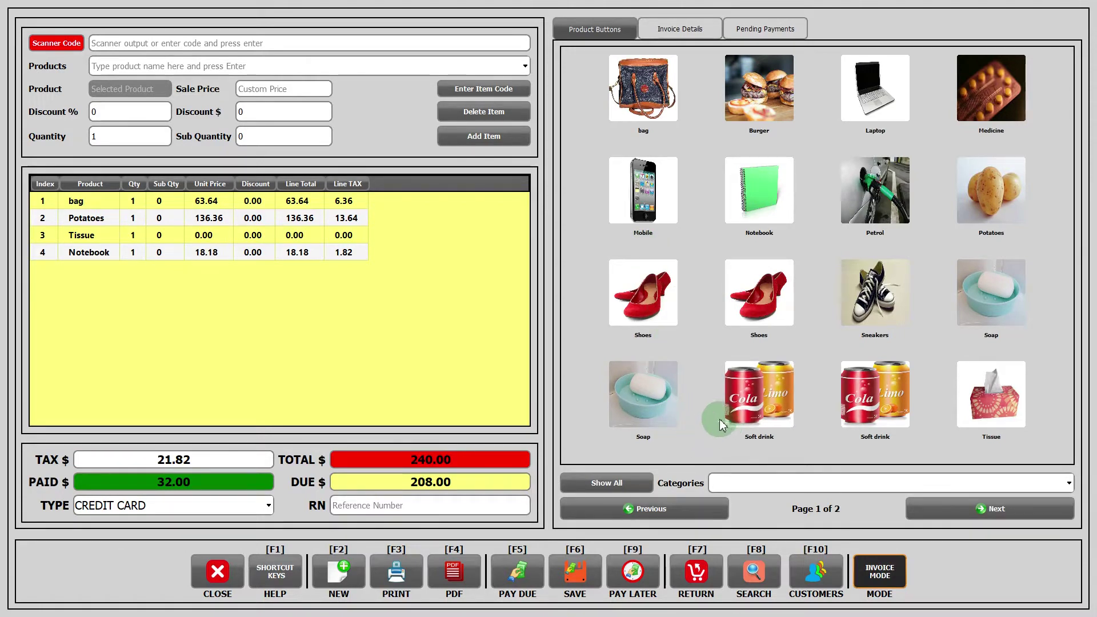
pyautogui.click(644, 488)
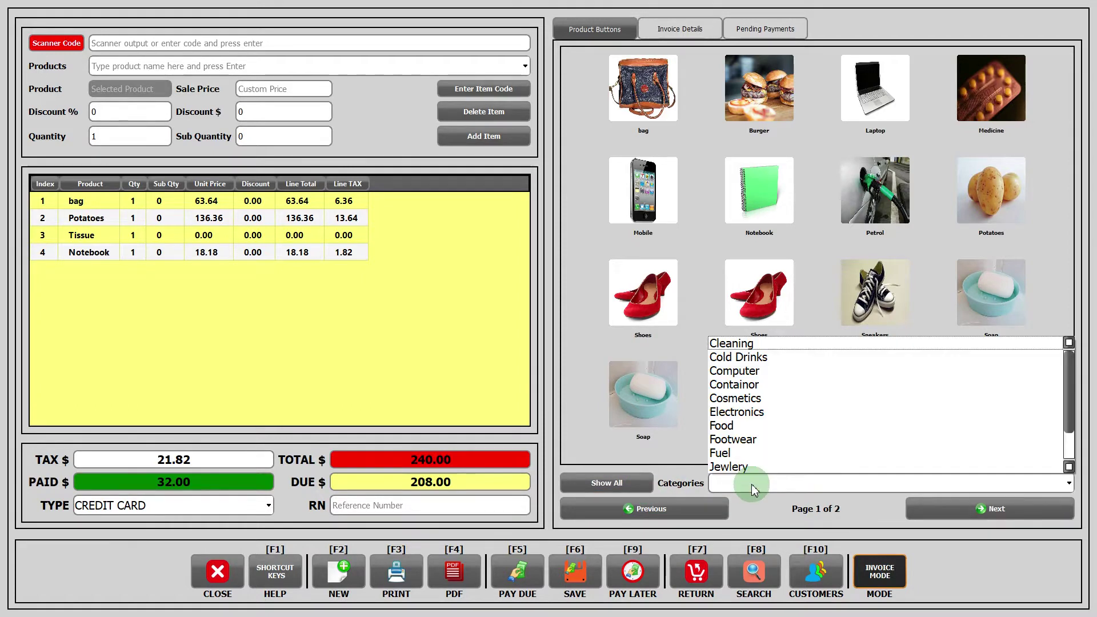
pyautogui.click(758, 444)
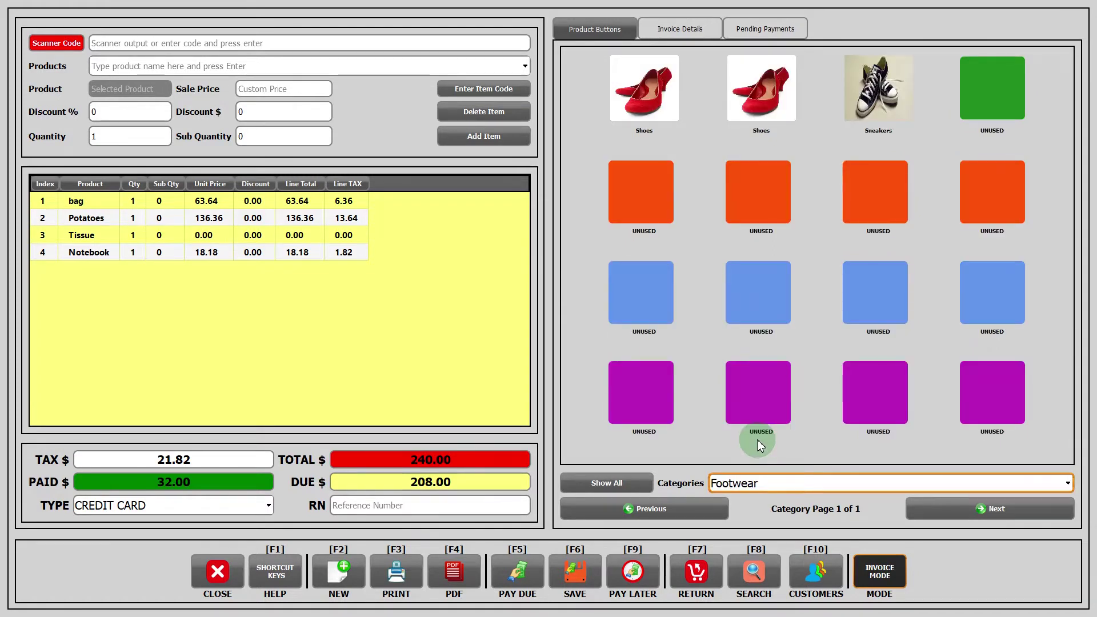
pyautogui.click(953, 516)
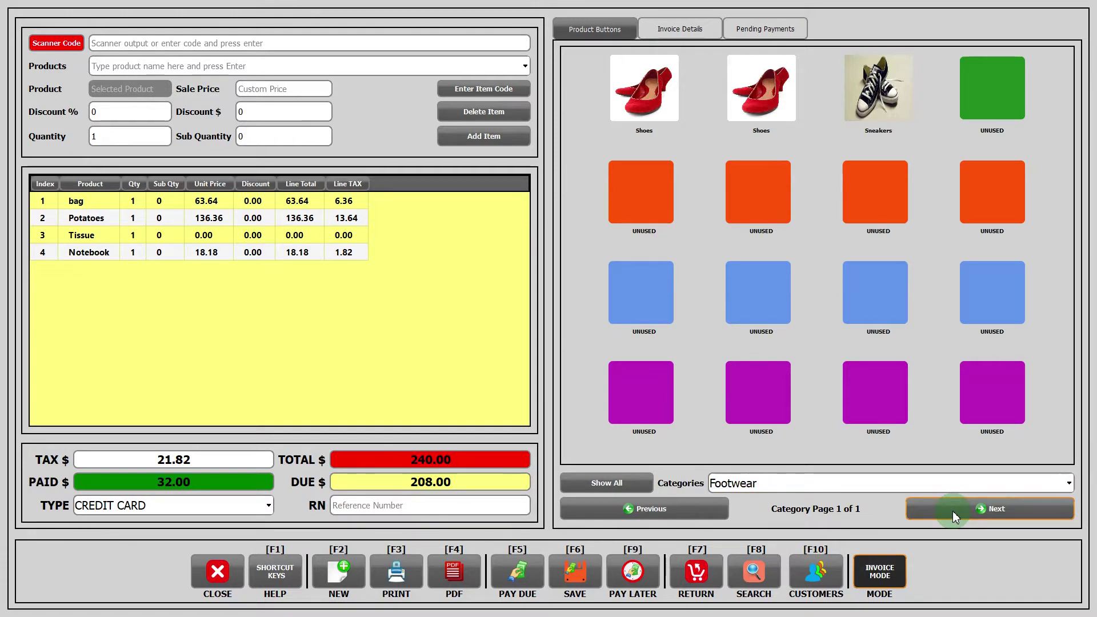
# Check invoice 69's PARTIALLY PAID status and 07-26-2017 sent and due dates, leaving them unchanged
pyautogui.click(696, 35)
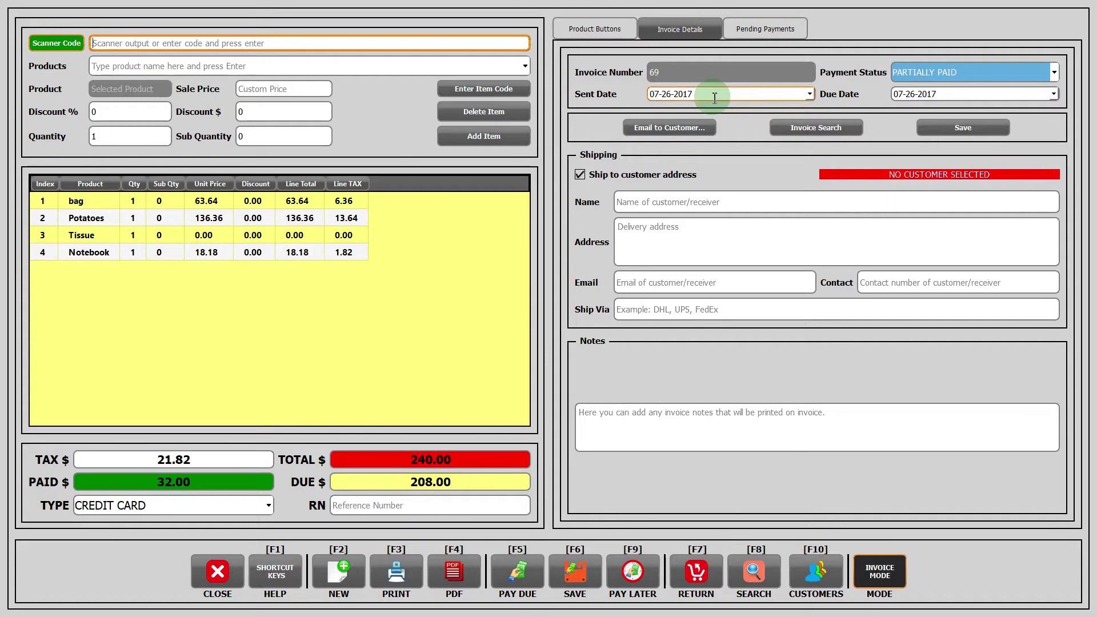
pyautogui.click(809, 95)
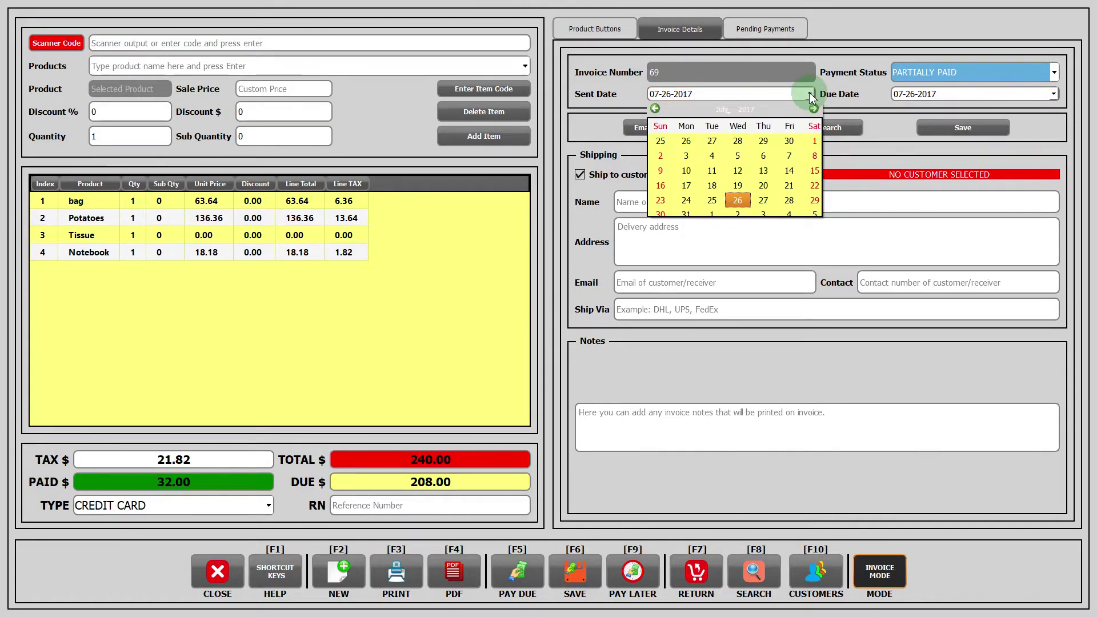
pyautogui.click(810, 95)
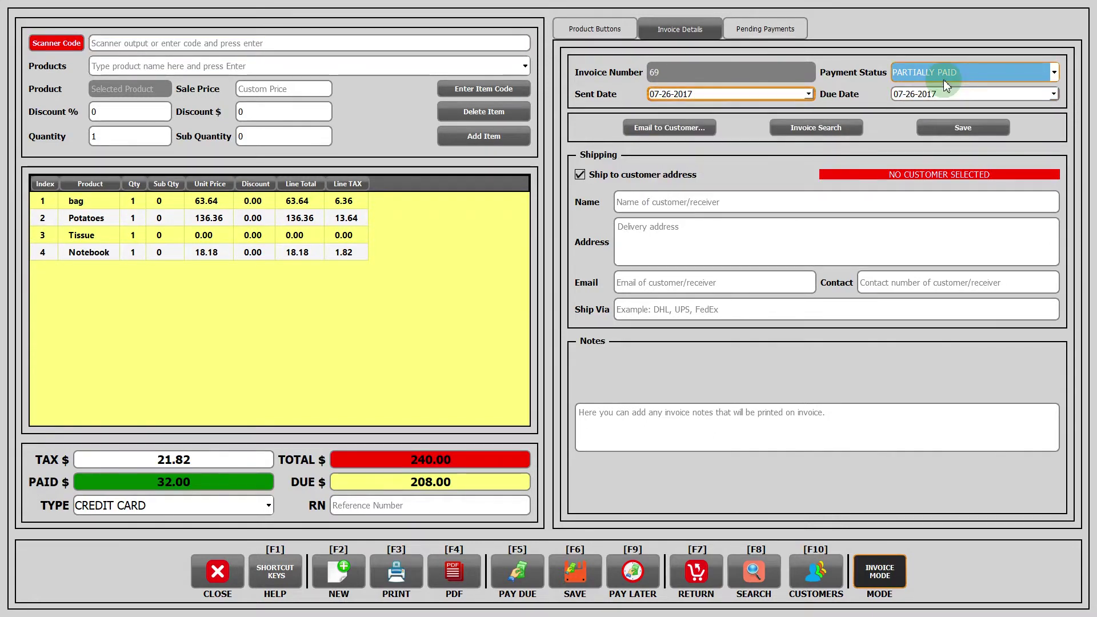
pyautogui.click(957, 71)
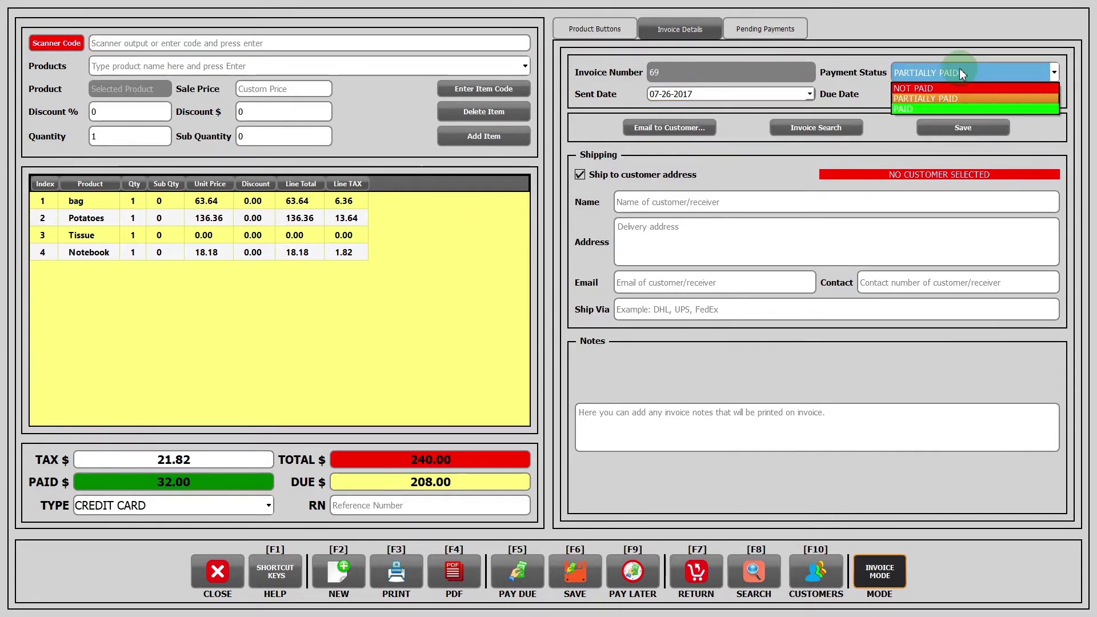
pyautogui.click(946, 98)
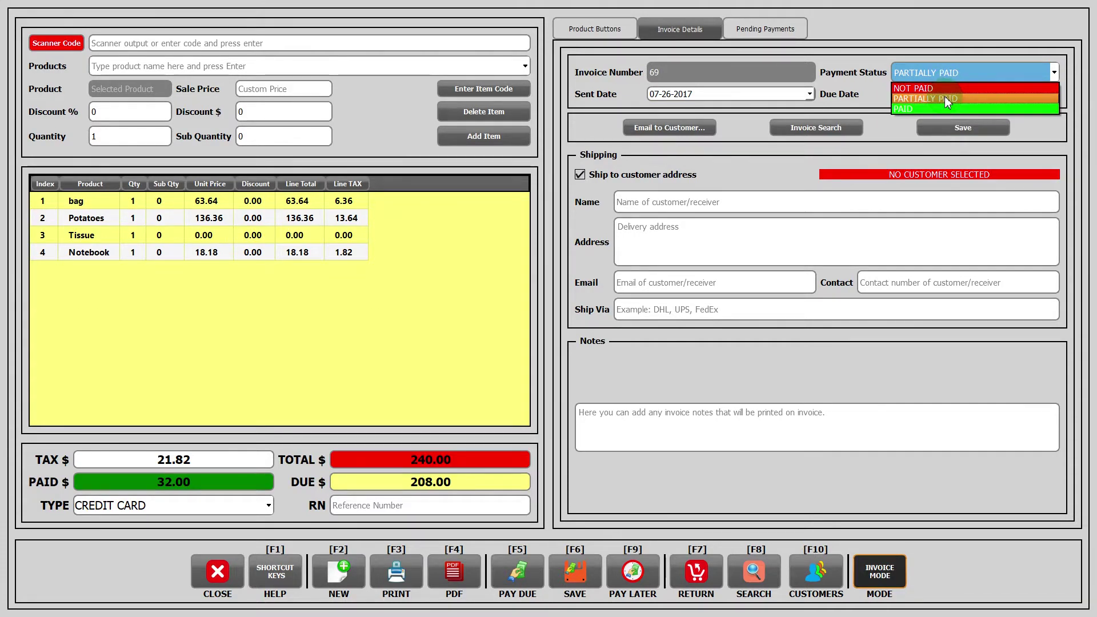
pyautogui.click(965, 66)
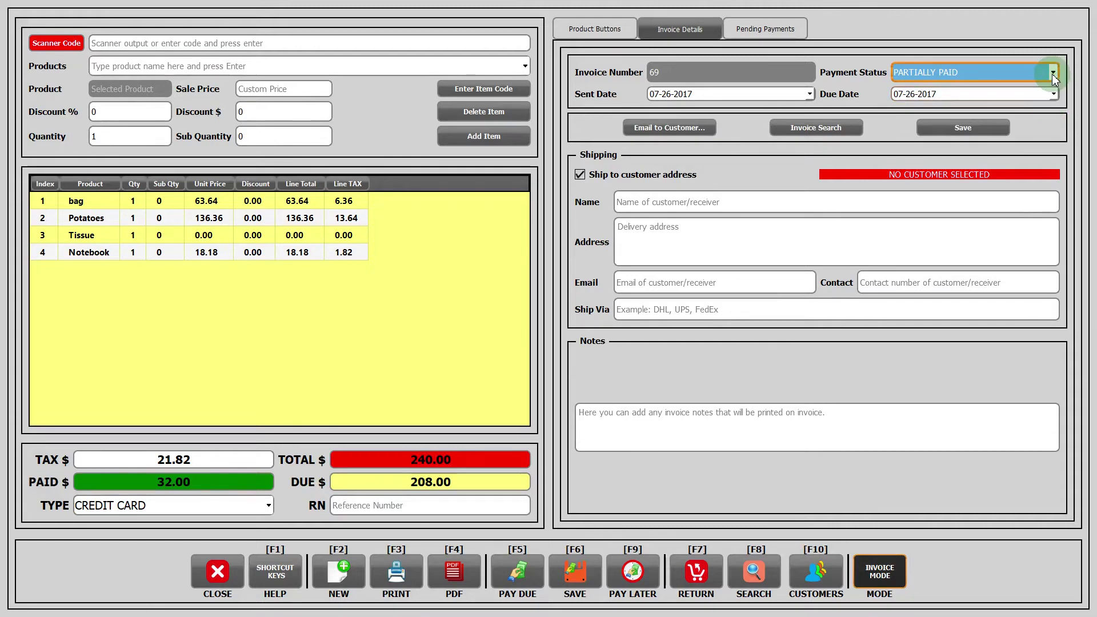
pyautogui.click(1053, 95)
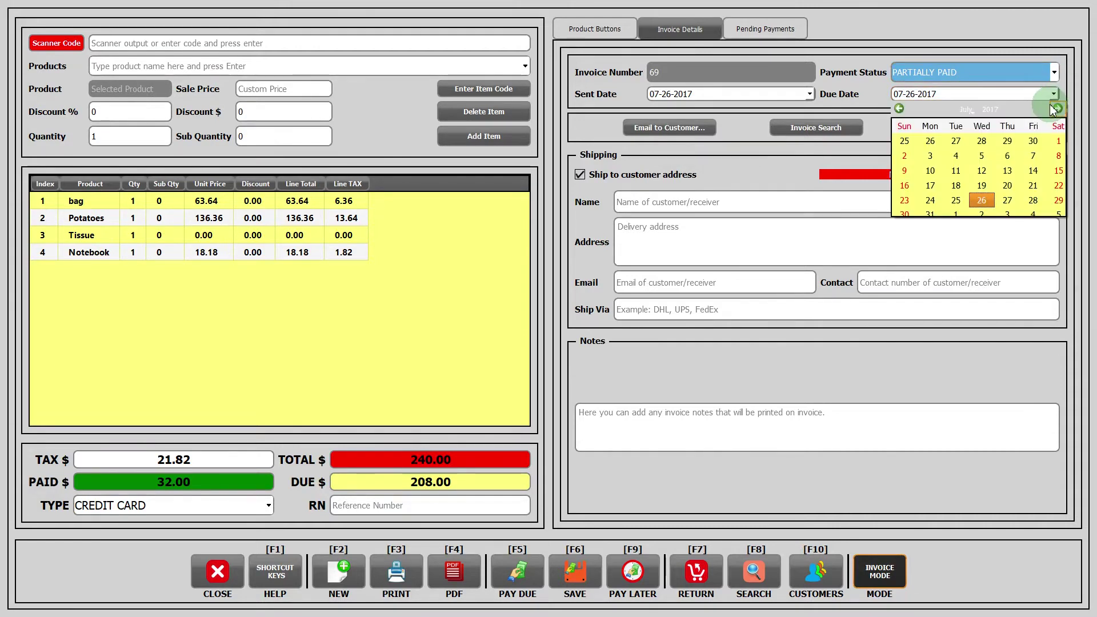
pyautogui.click(1053, 94)
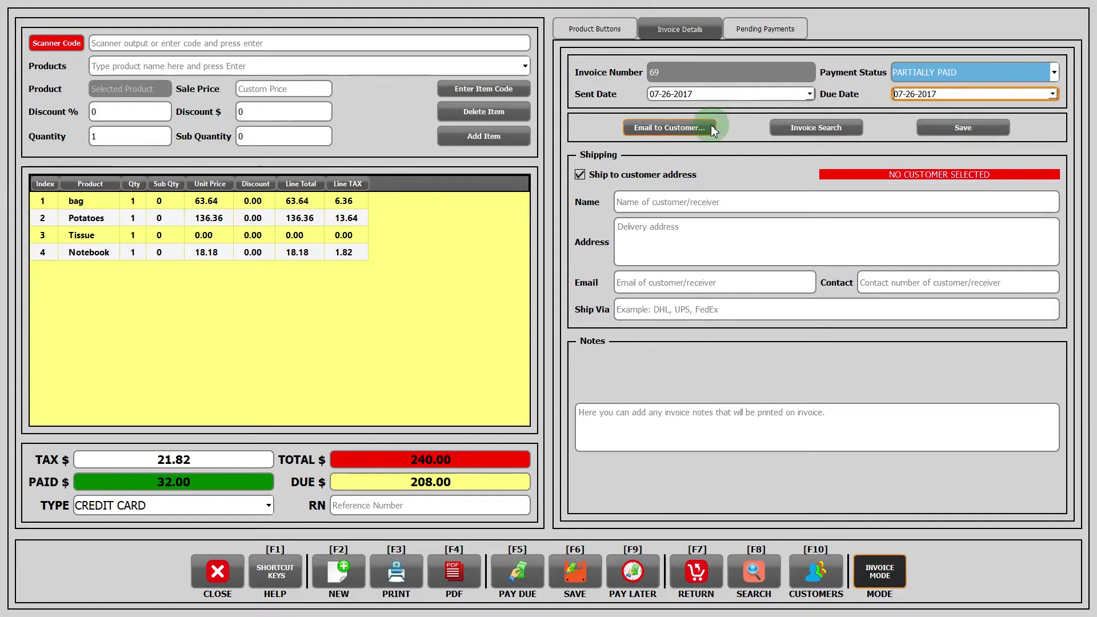
# Open and close the invoice search window, then save the invoice
pyautogui.click(803, 133)
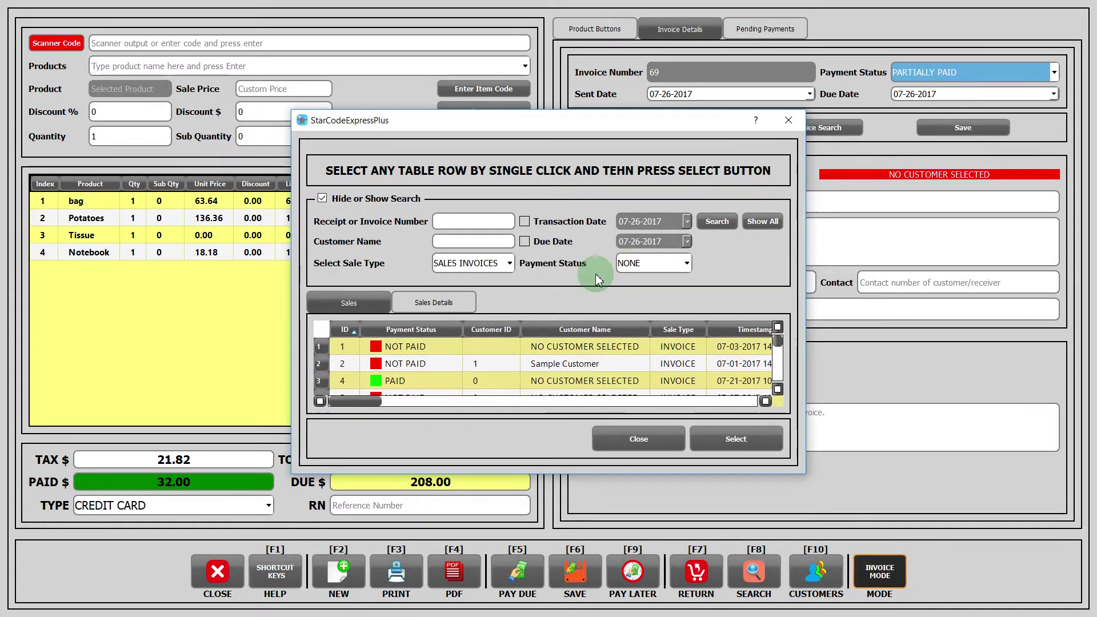
pyautogui.click(657, 441)
pyautogui.click(978, 132)
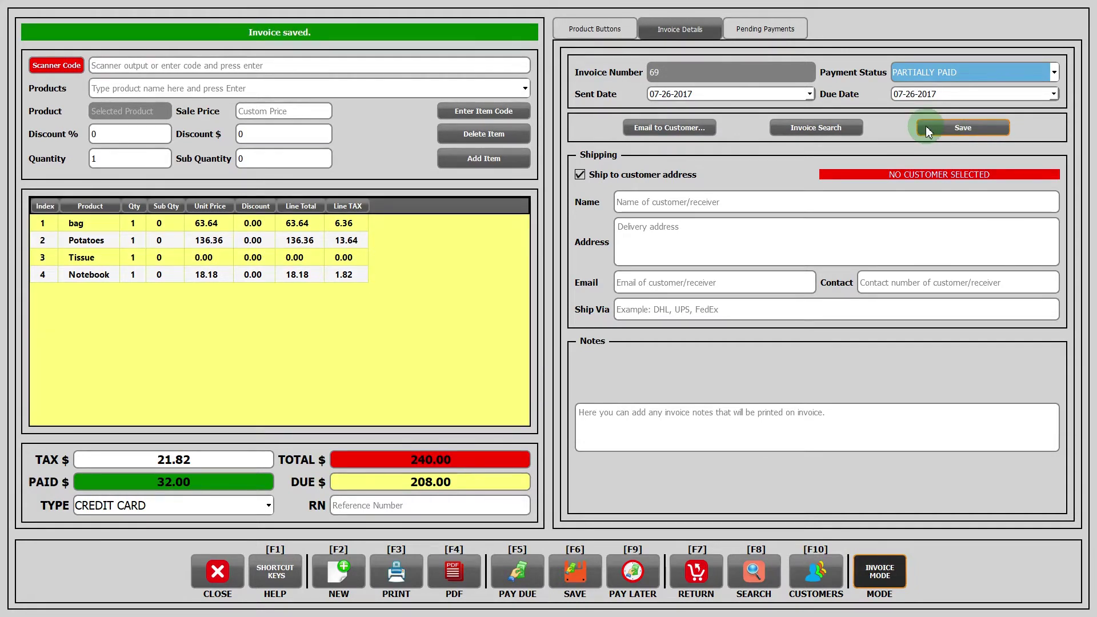
# Step through the Name, Address, Email, Contact and Notes fields, then show the empty pending payments list
pyautogui.click(636, 200)
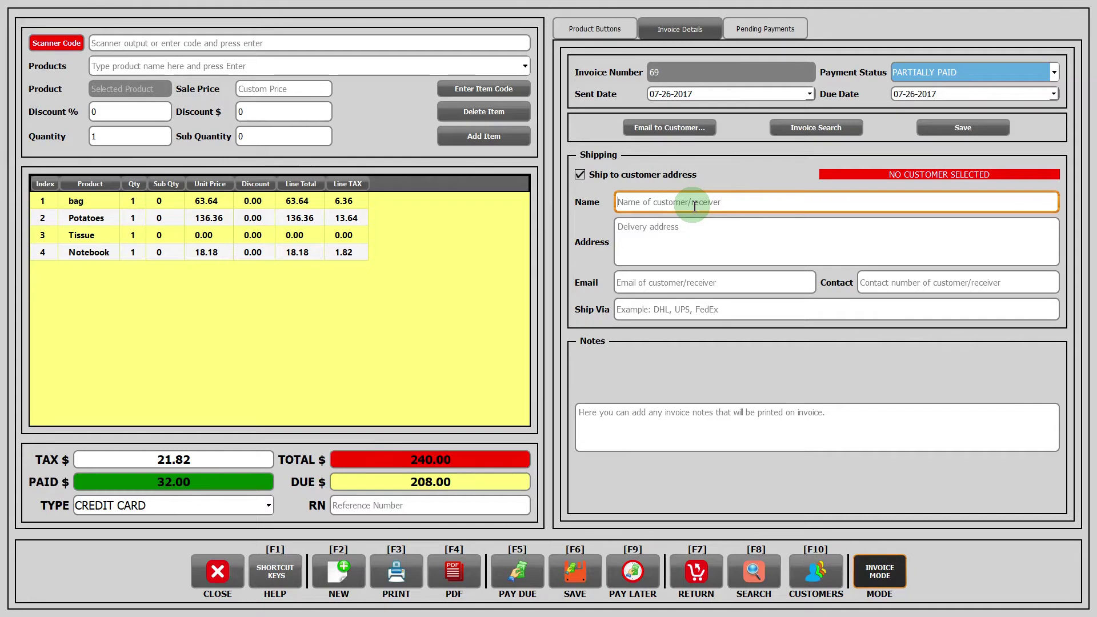
pyautogui.click(675, 237)
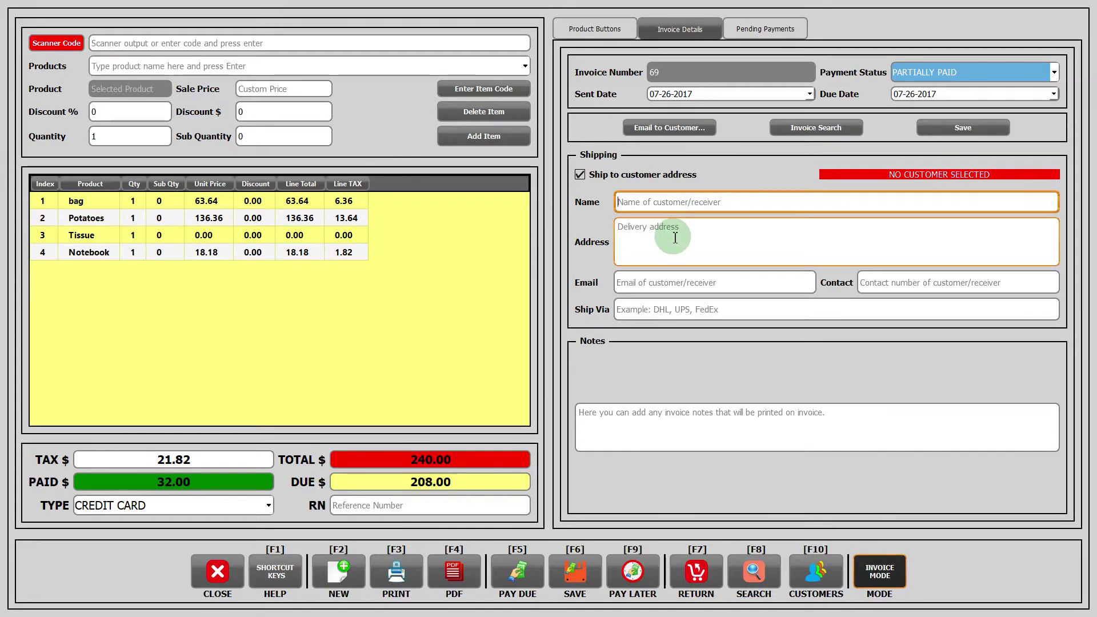
pyautogui.click(663, 283)
pyautogui.click(880, 282)
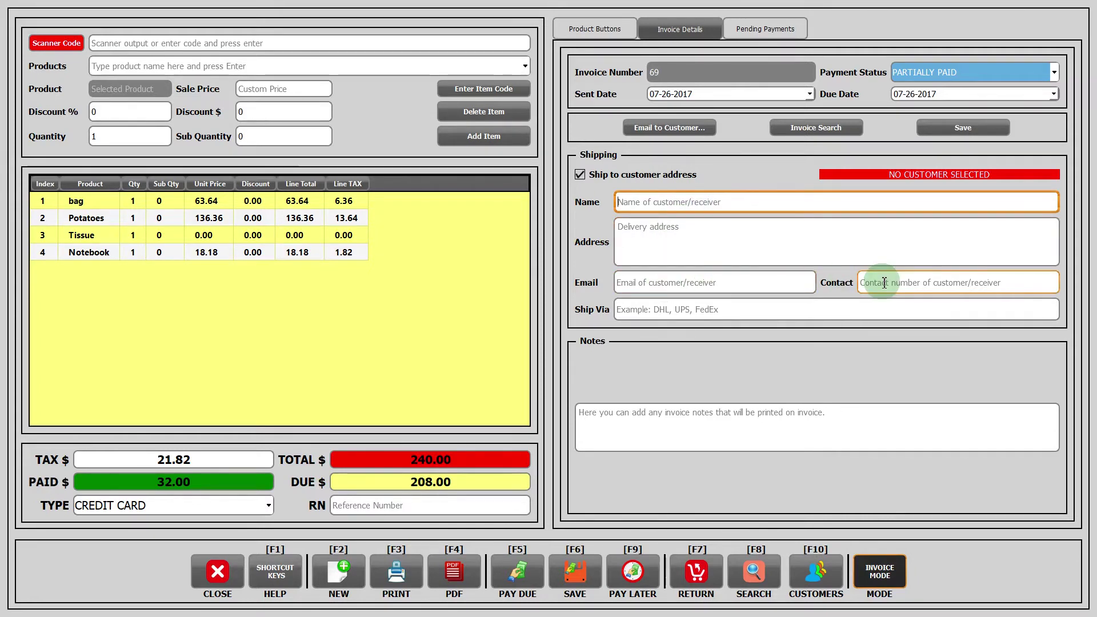
pyautogui.click(754, 418)
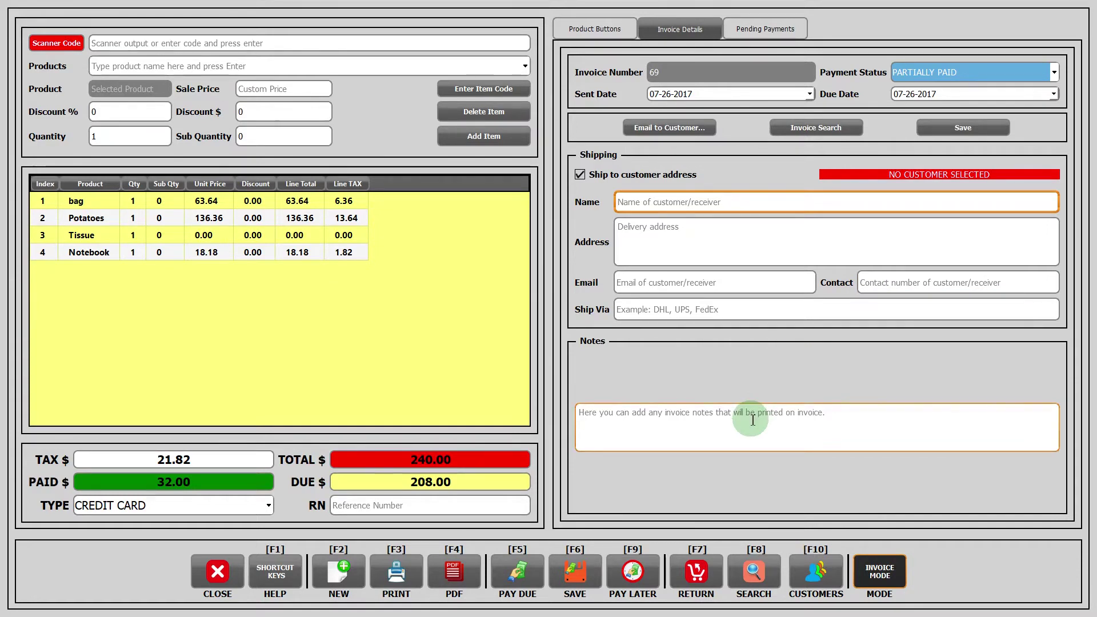
pyautogui.hotkey('ctrl', 'Tab')
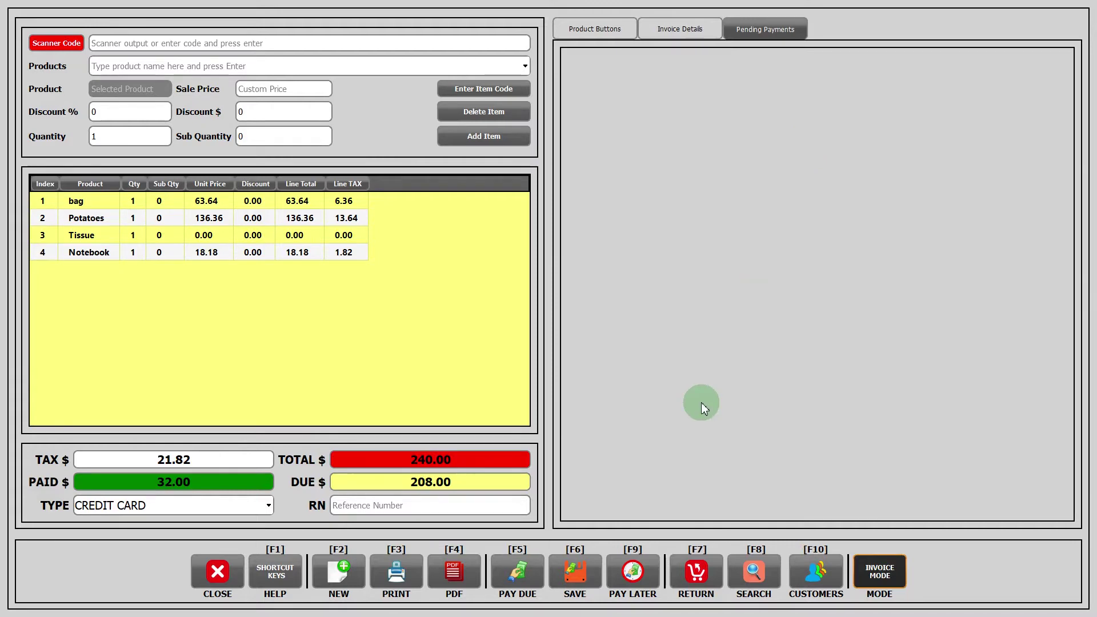
# Park the invoice with Pay Later as pending Payment_1, then reopen Payment_1 from the list
pyautogui.click(619, 578)
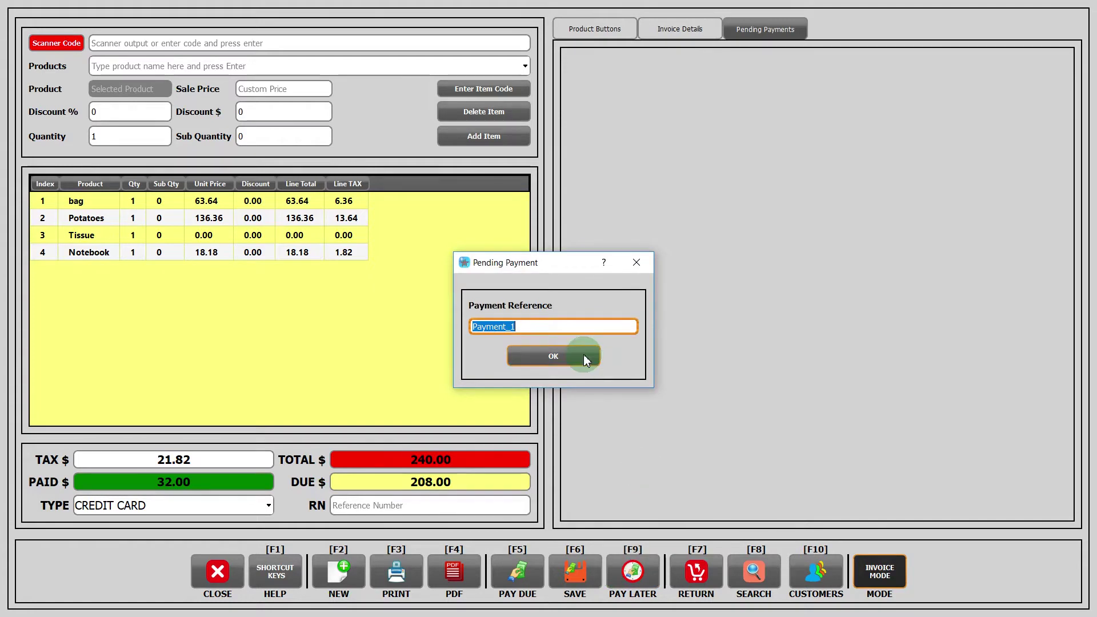
pyautogui.click(584, 355)
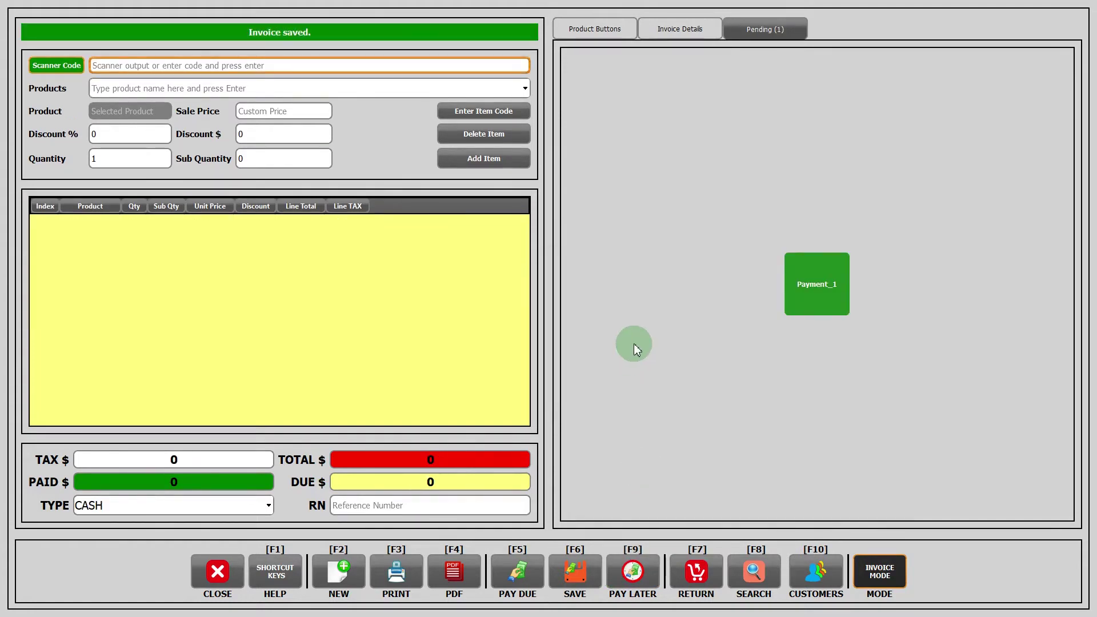
pyautogui.click(824, 304)
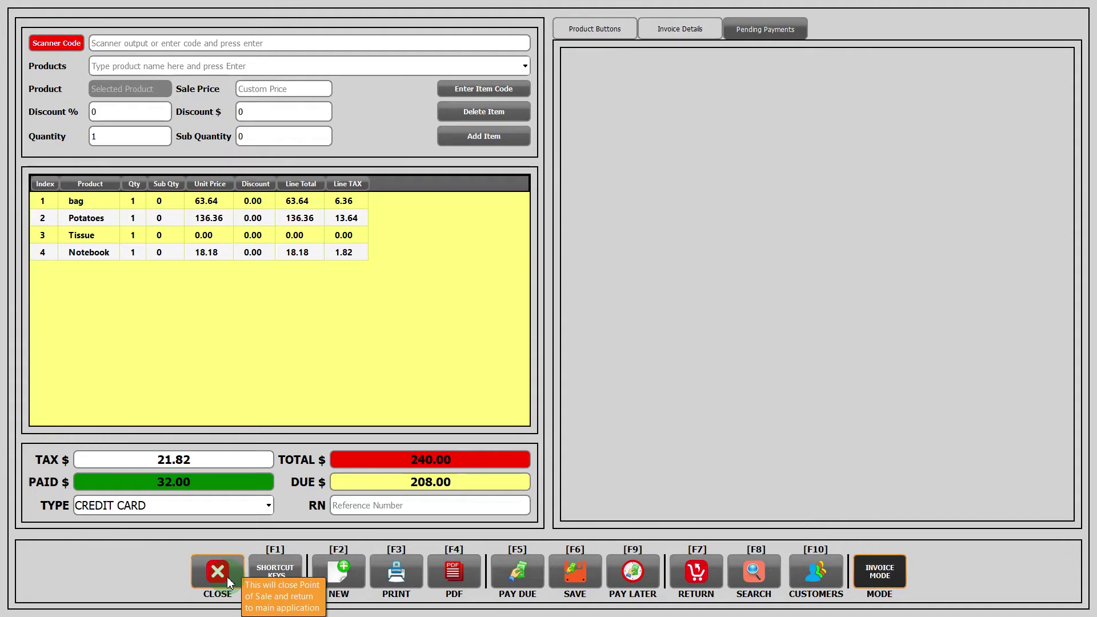
pyautogui.click(278, 570)
pyautogui.scroll(-10, 644, 308)
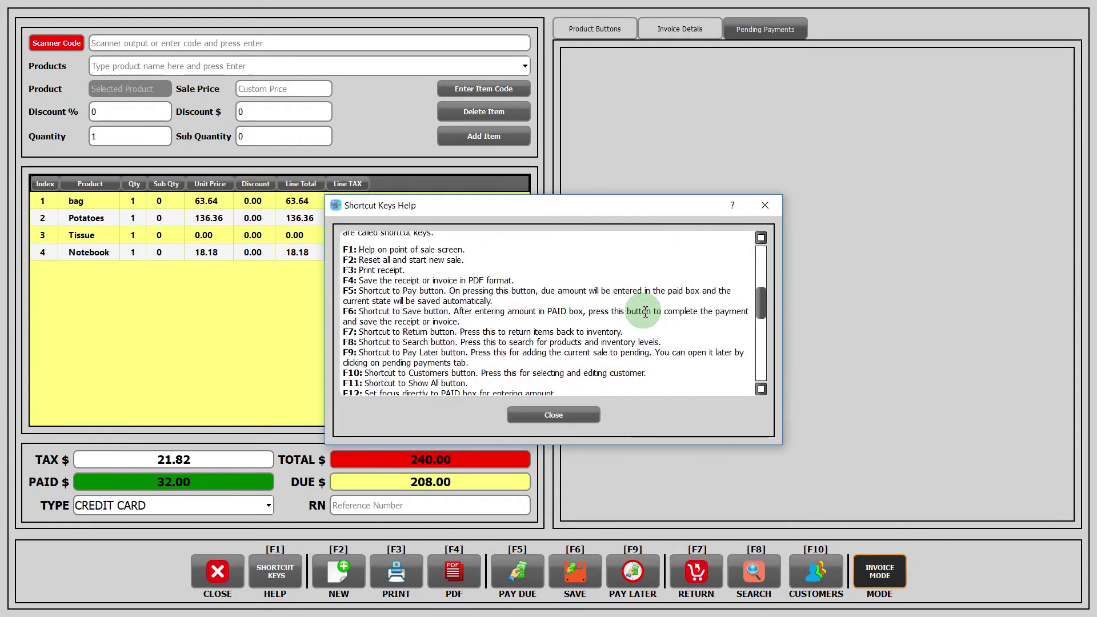
pyautogui.click(574, 415)
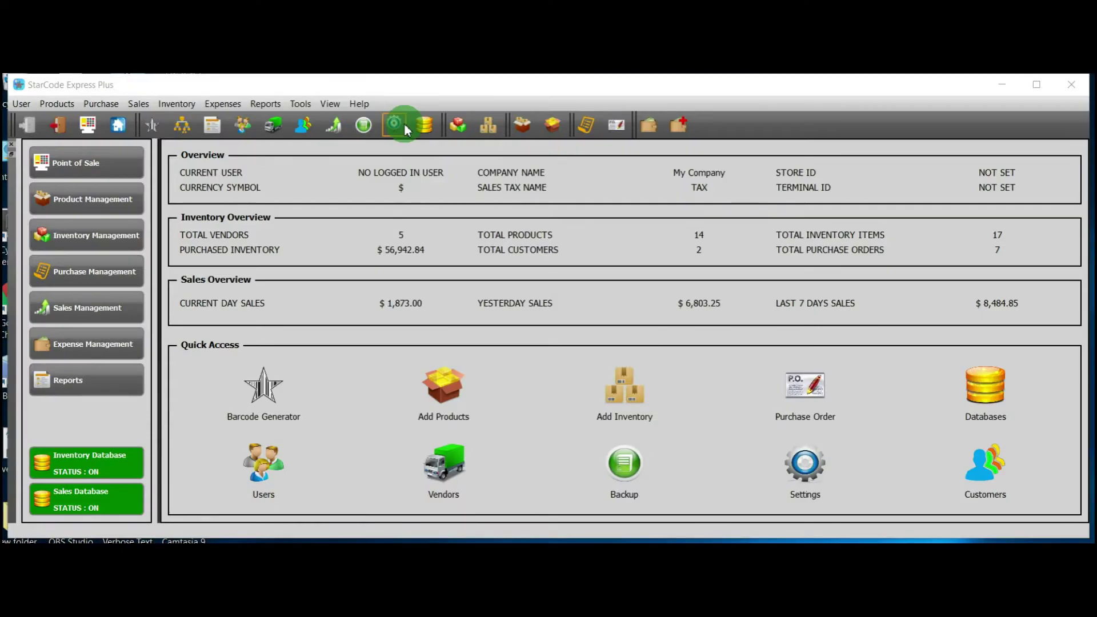
# Choose Small Receipt or Ticket Size under Settings > Printing
pyautogui.click(403, 122)
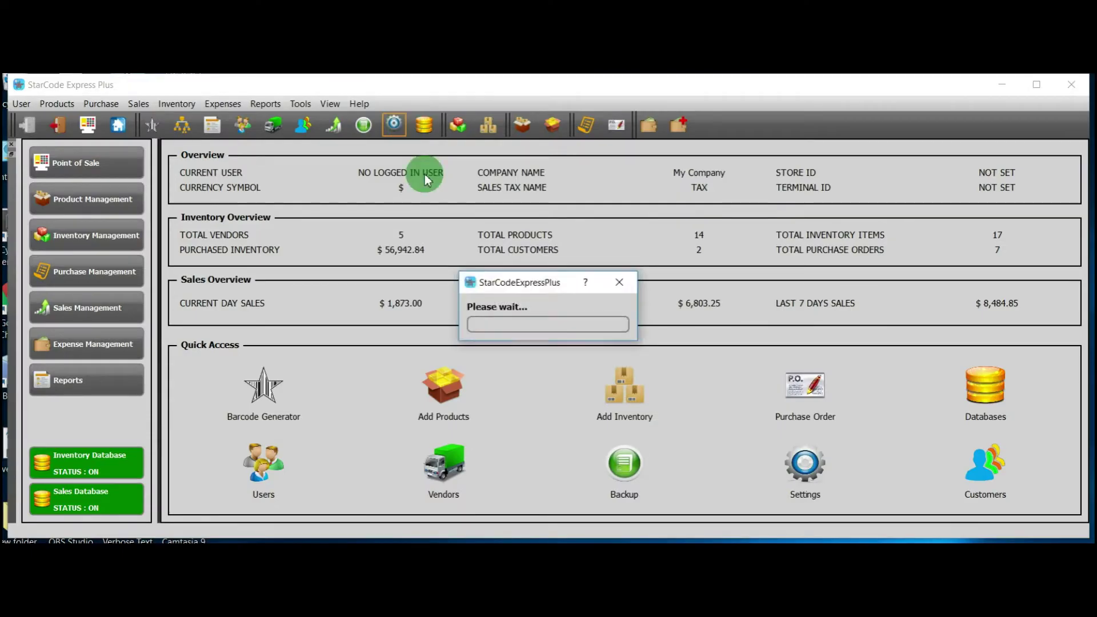
pyautogui.click(341, 264)
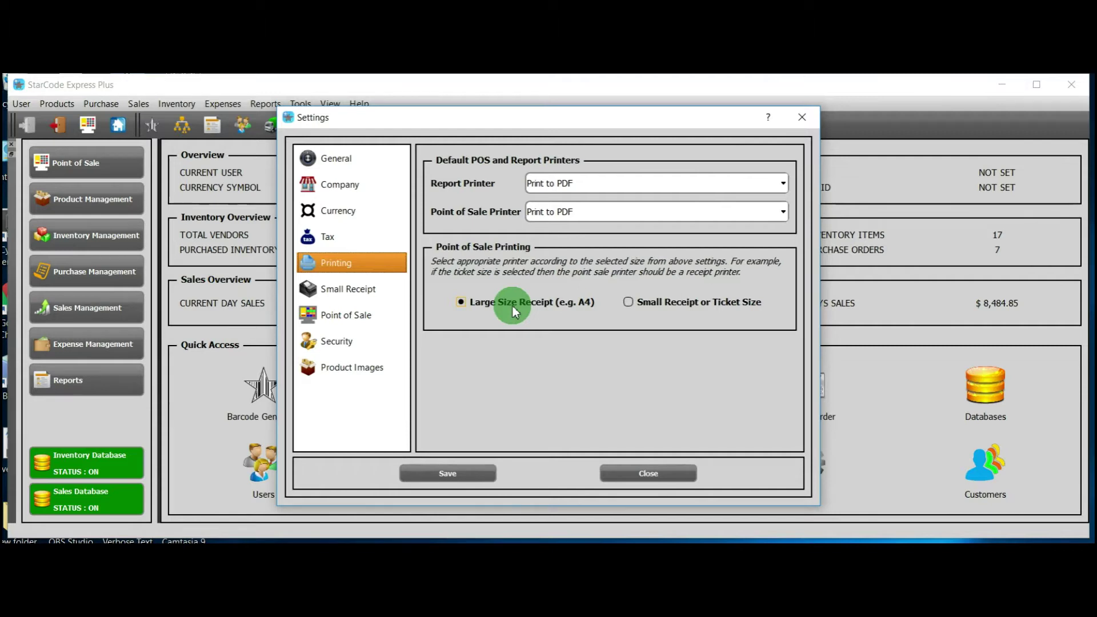
pyautogui.click(649, 306)
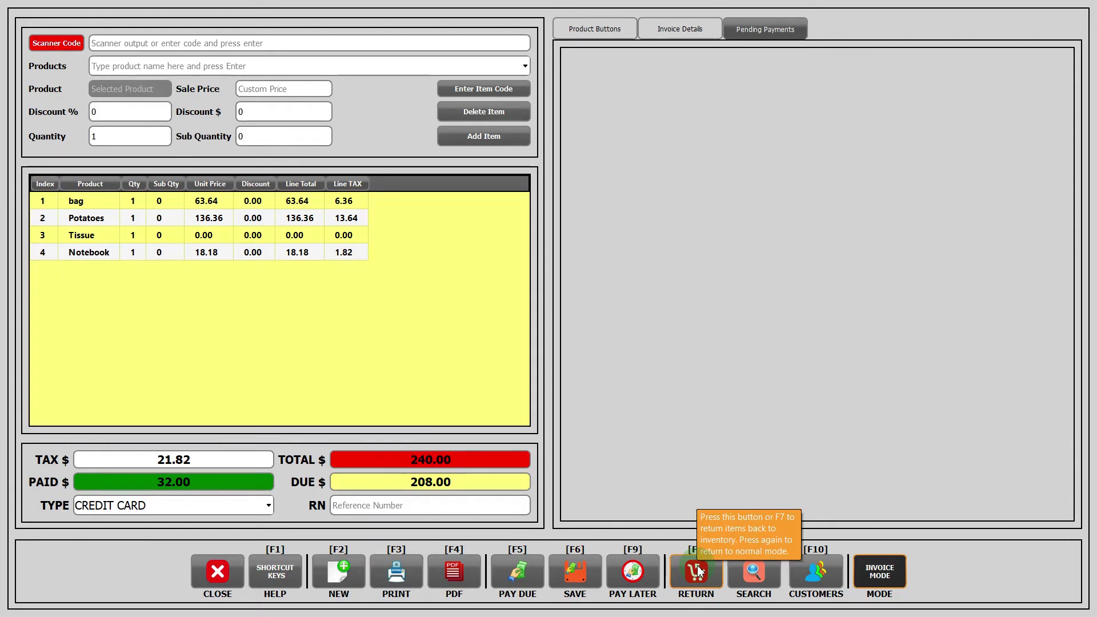
# Find Top Up 5 in the product search and add it as the invoice's fifth line
pyautogui.click(741, 578)
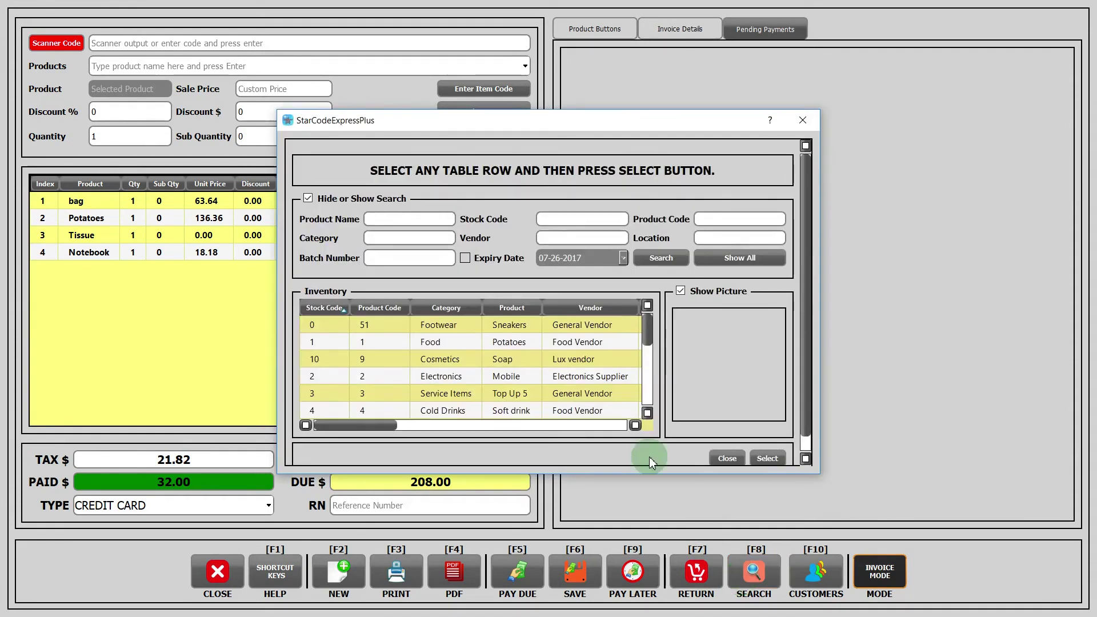
pyautogui.click(535, 394)
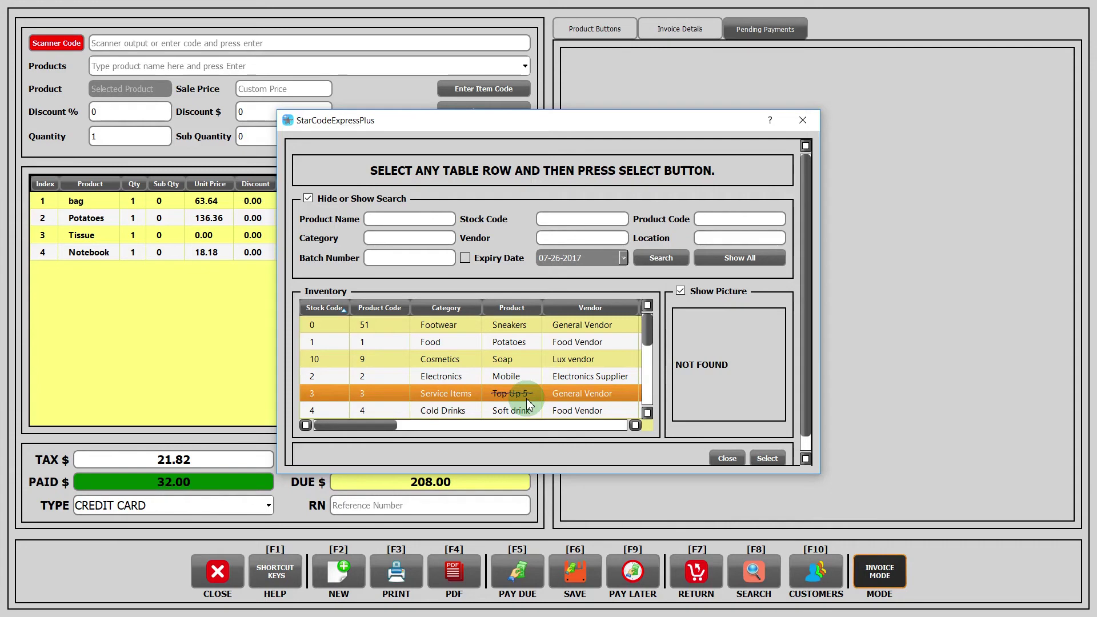
pyautogui.click(569, 415)
pyautogui.click(766, 458)
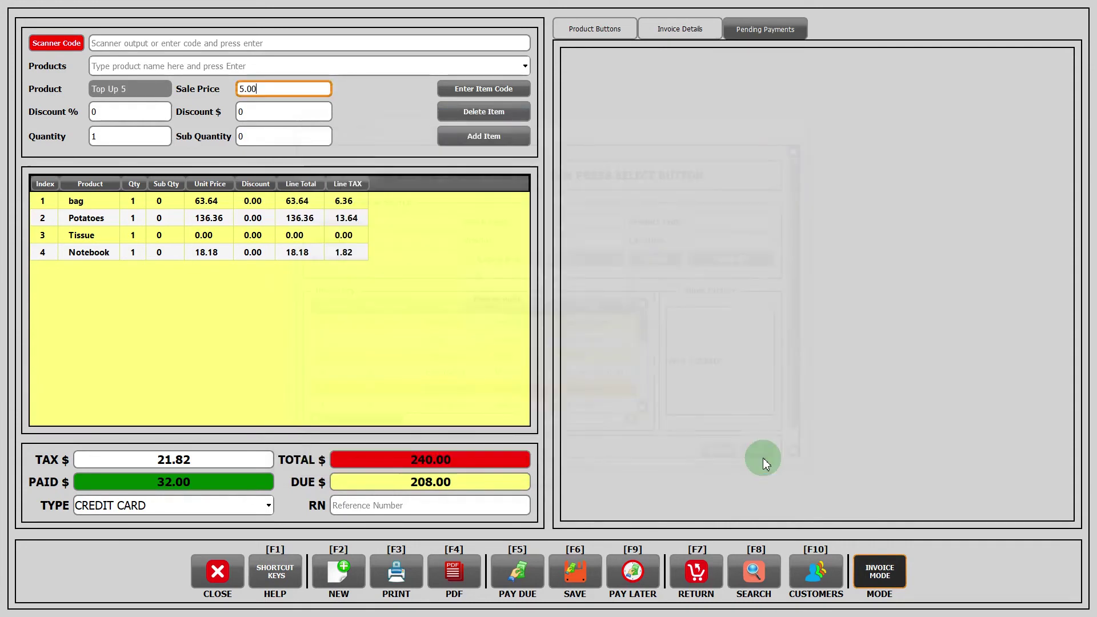
pyautogui.click(483, 138)
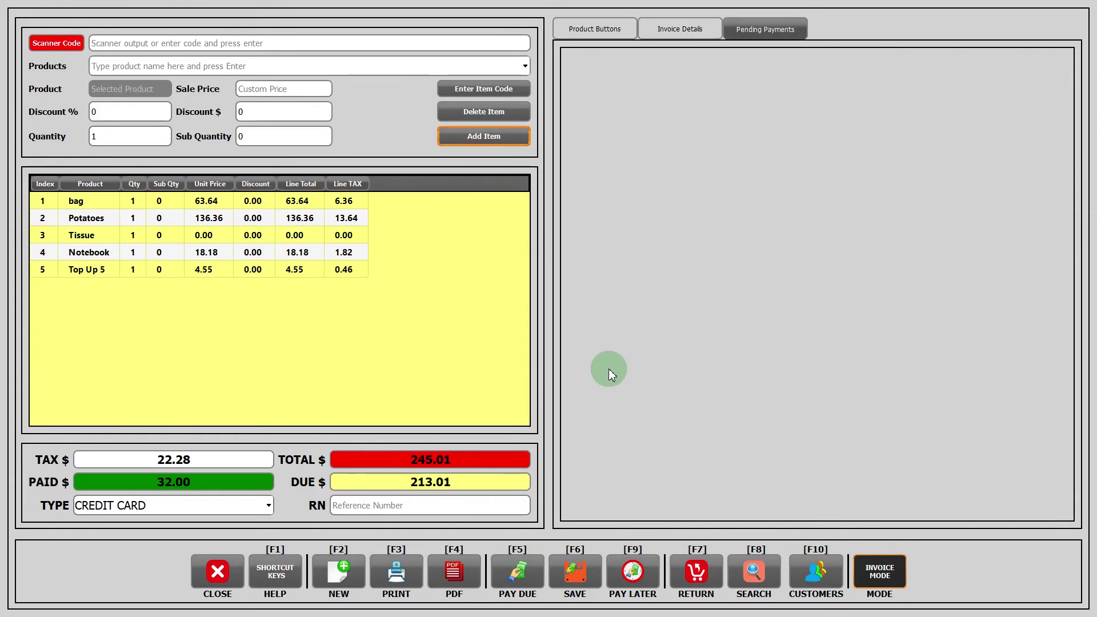
pyautogui.click(812, 575)
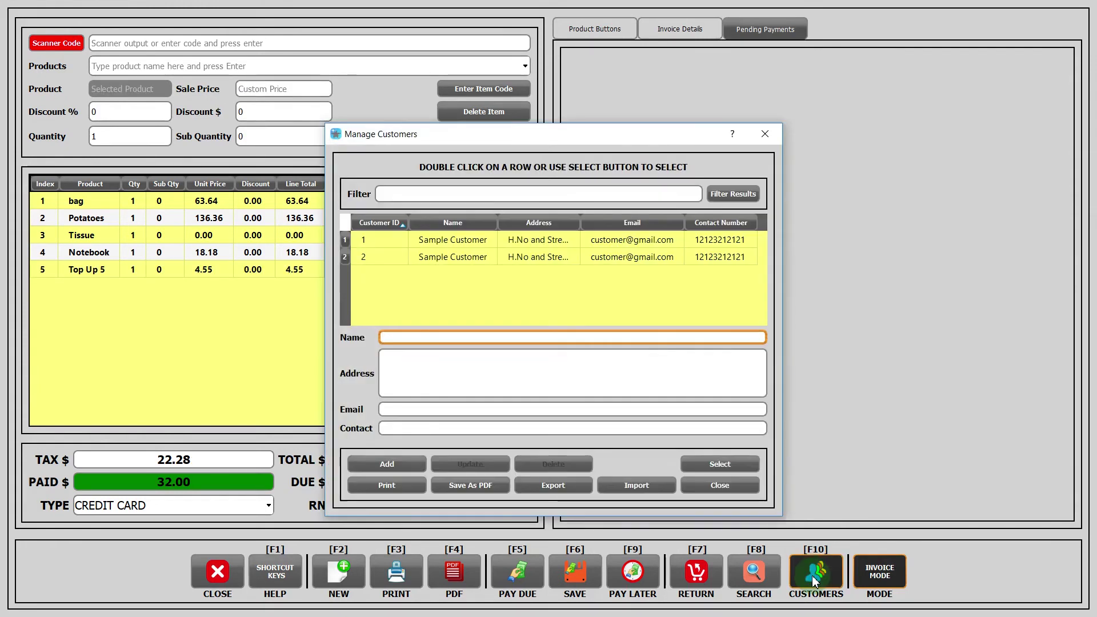
pyautogui.click(655, 259)
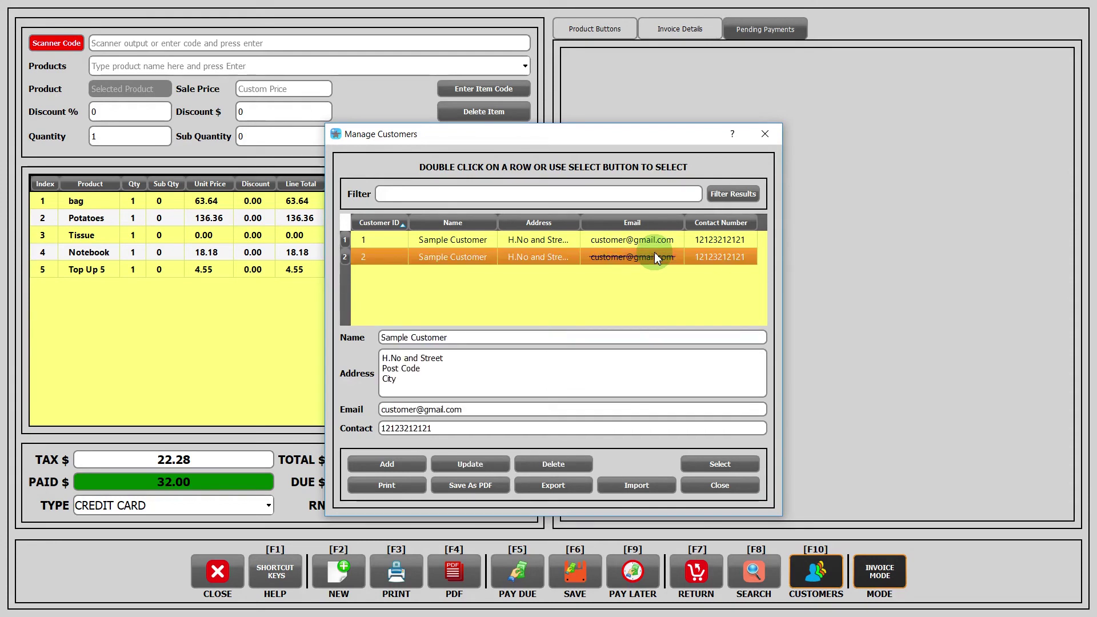
pyautogui.moveTo(576, 341); pyautogui.dragTo(328, 325)
pyautogui.click(710, 493)
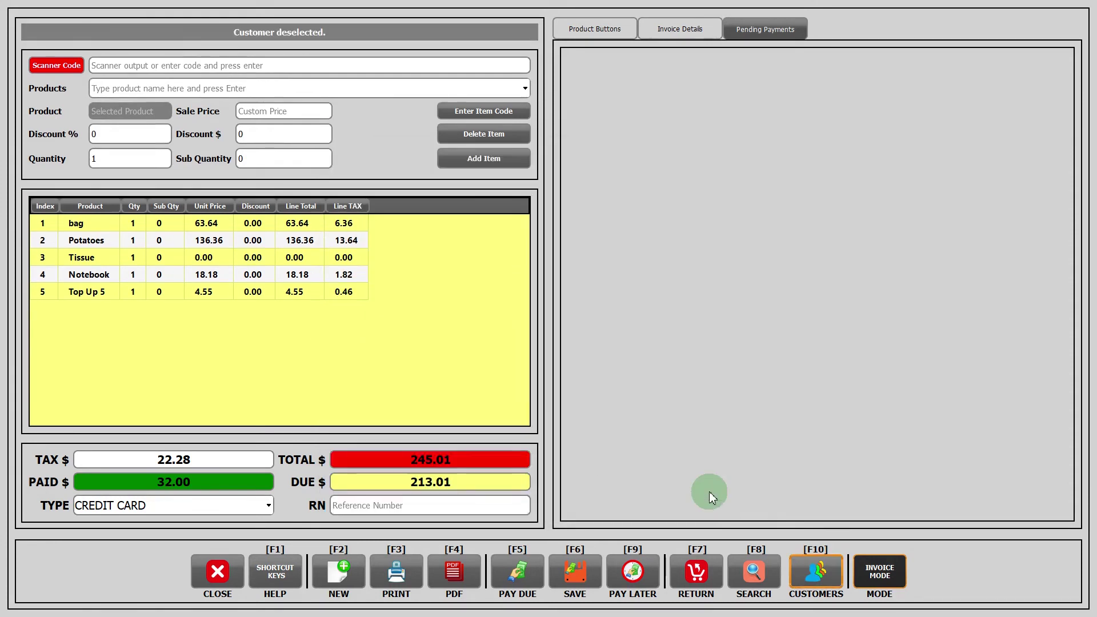
pyautogui.click(876, 570)
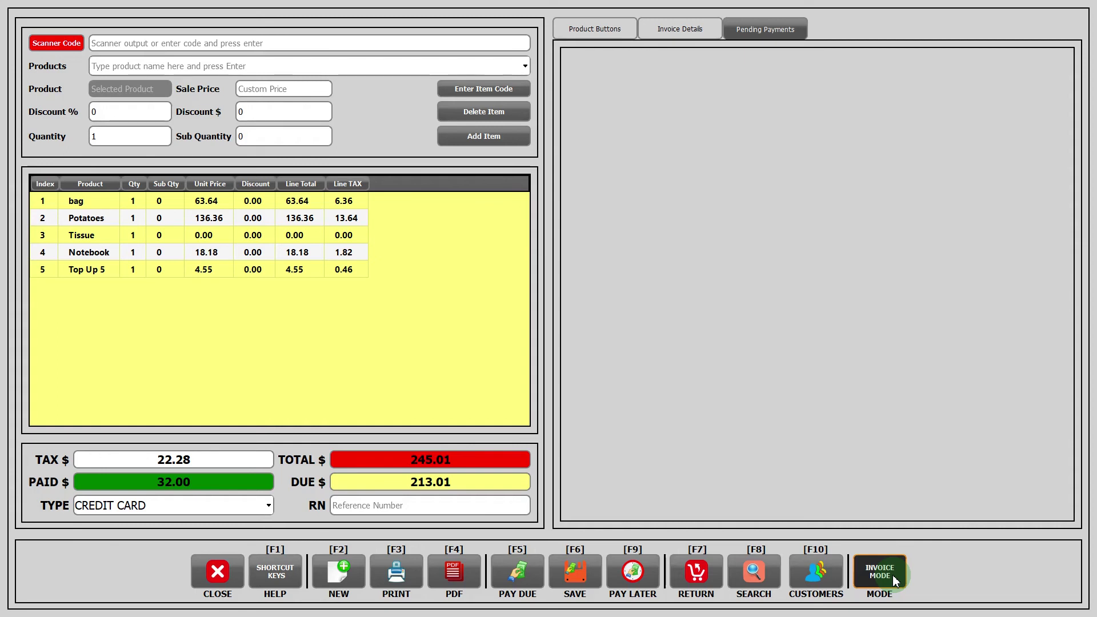
# Switch from invoice mode to receipt mode and view the unpaid receipt's details
pyautogui.click(895, 581)
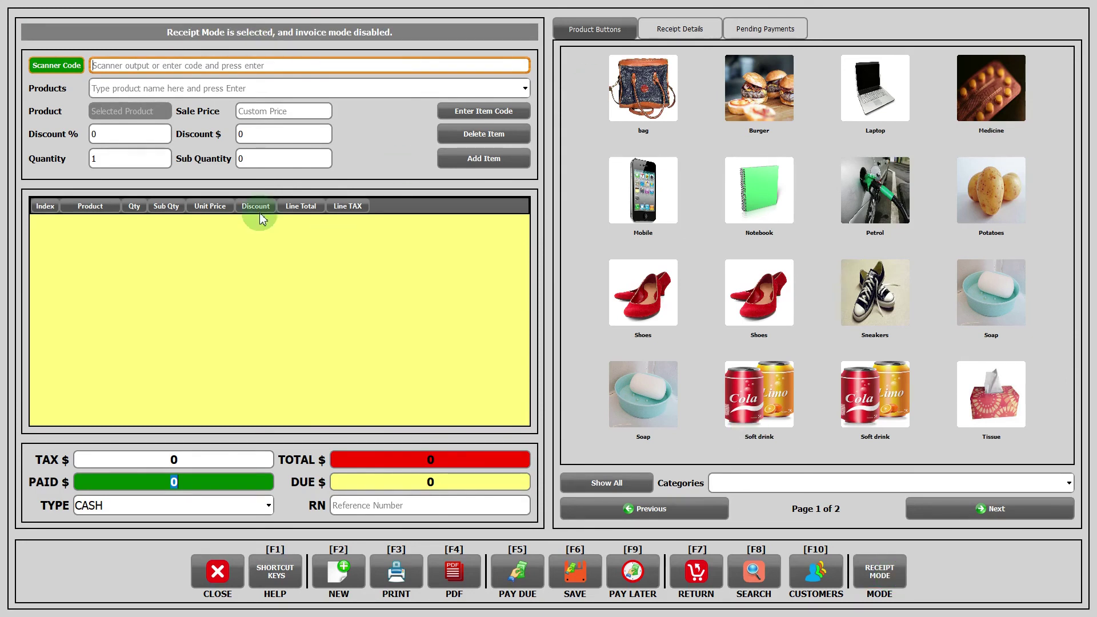
pyautogui.click(678, 33)
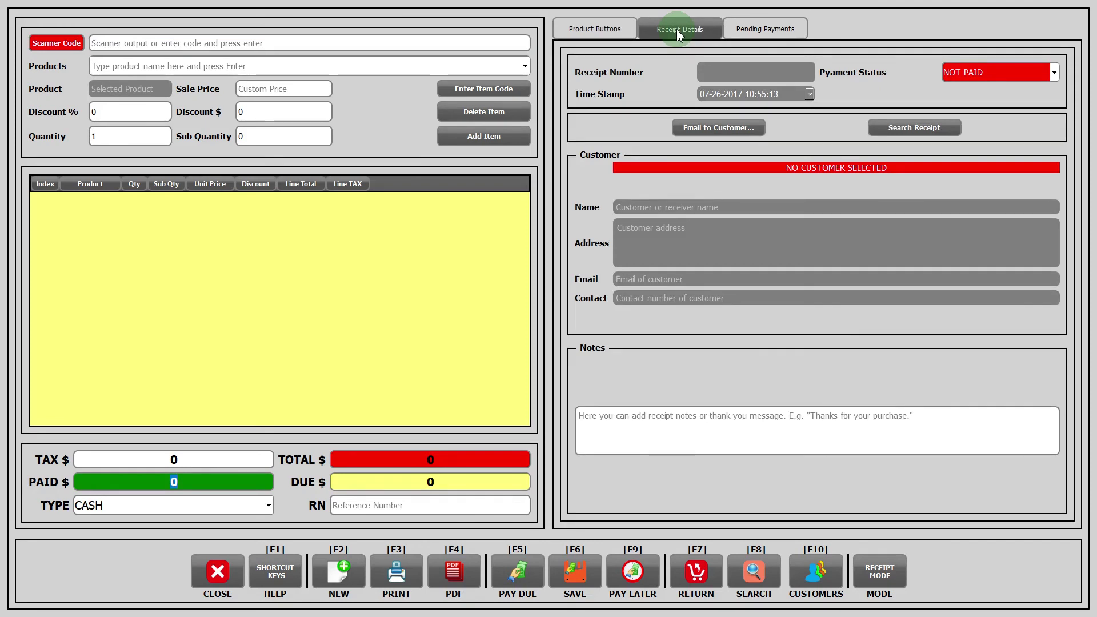